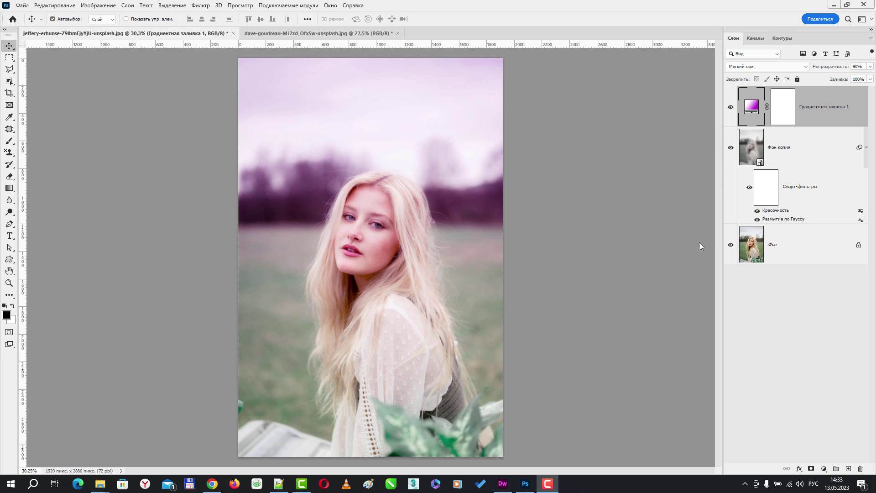
- Compare against the bare Фон photo, then delete the gradient fill and Фон копия layers
alt+click(731, 245)
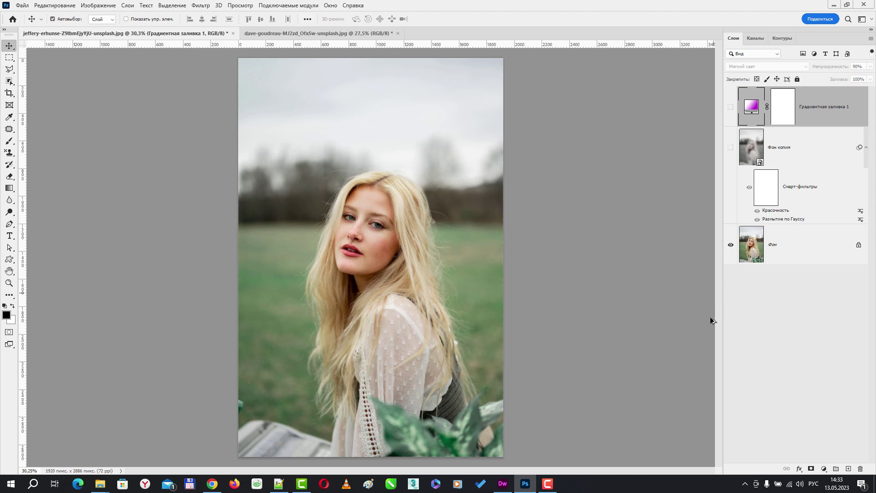
alt+click(734, 247)
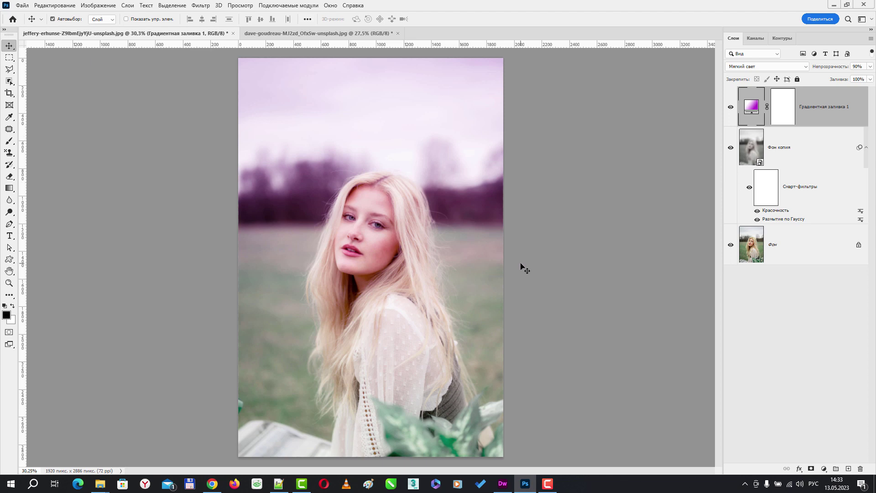
shift+click(838, 150)
mouse_move(842, 124)
mouse_down()
mouse_move(874, 447)
mouse_move(861, 469)
mouse_up()
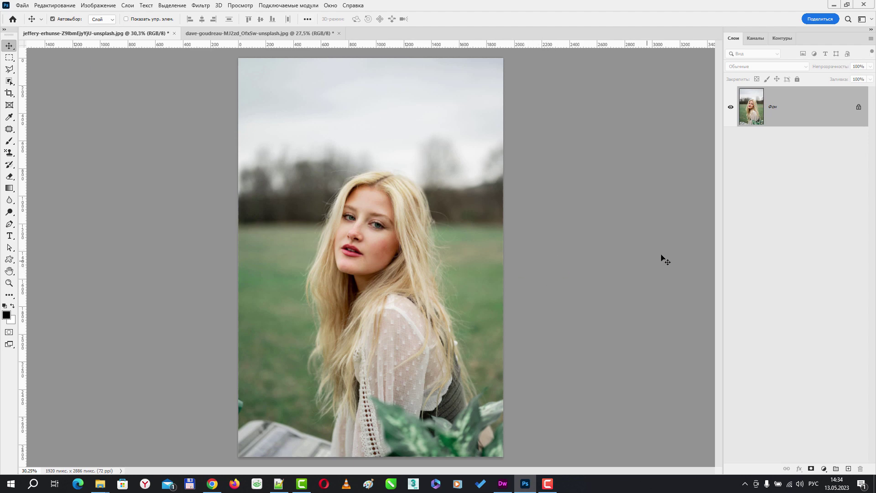
- Open the Actions panel from the Window menu and add an action set named 'Романтика'
click(331, 6)
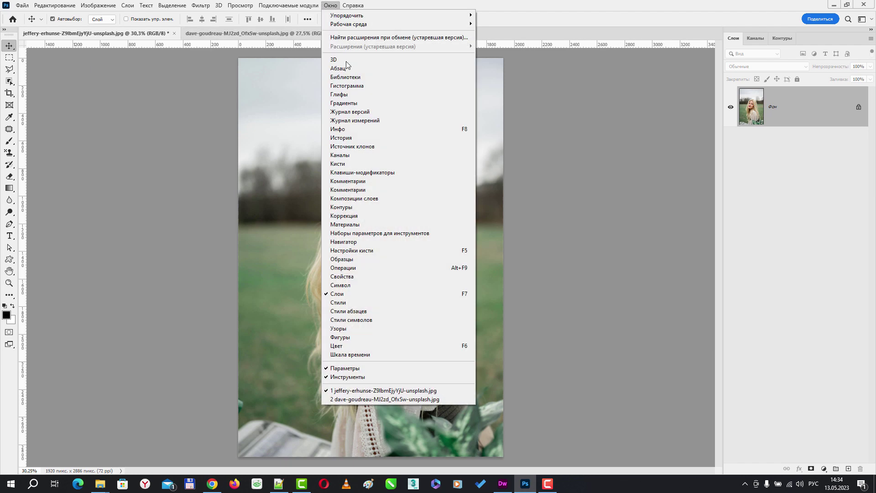
click(346, 269)
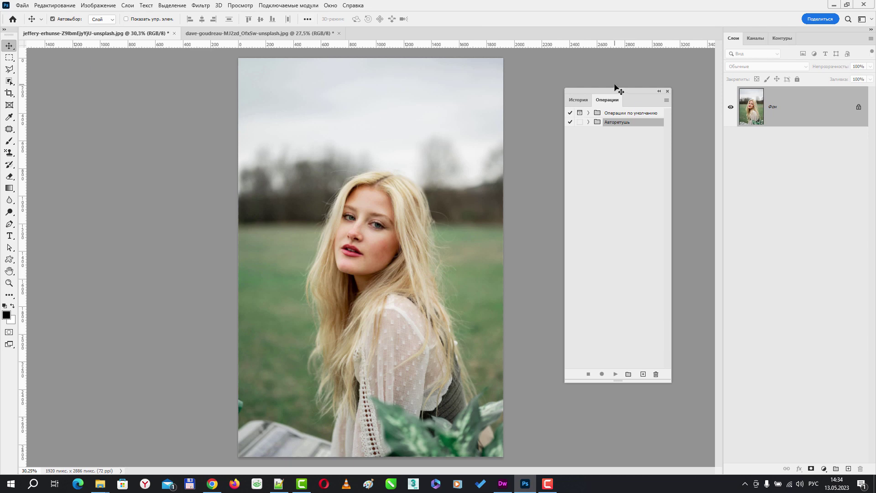
drag(626, 89, 632, 84)
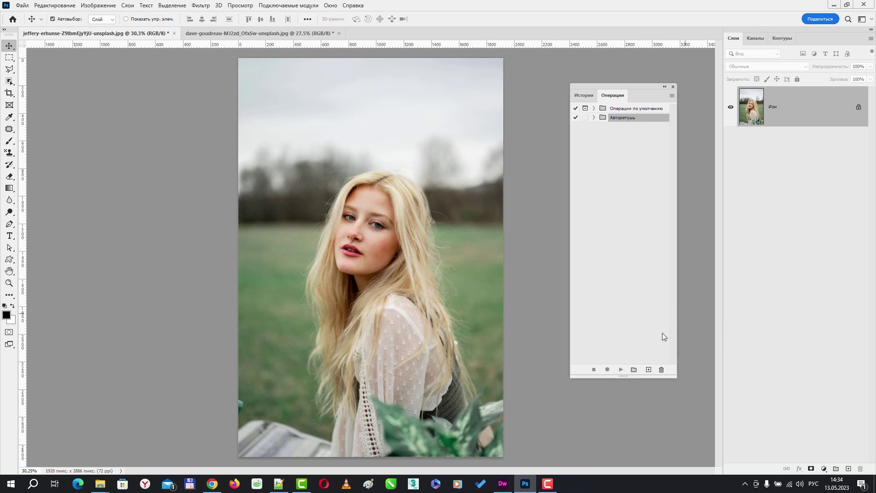
click(633, 369)
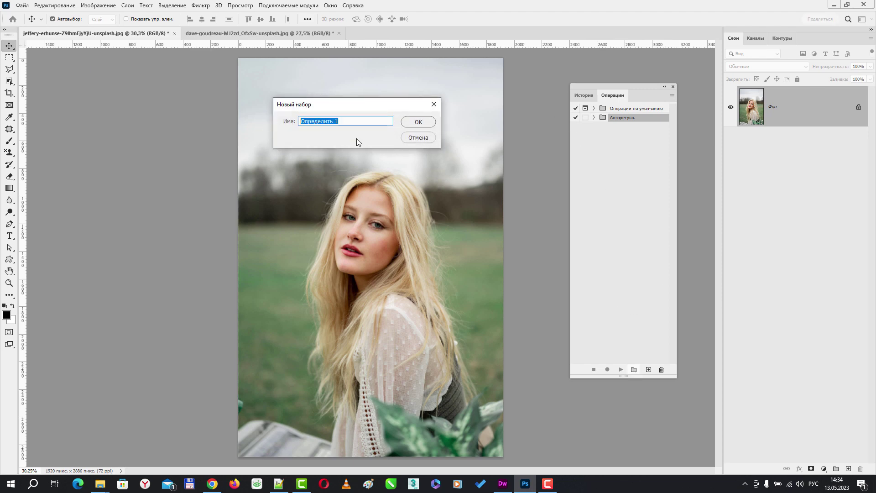
text(Po)
text(ма)
text(нтика)
click(418, 121)
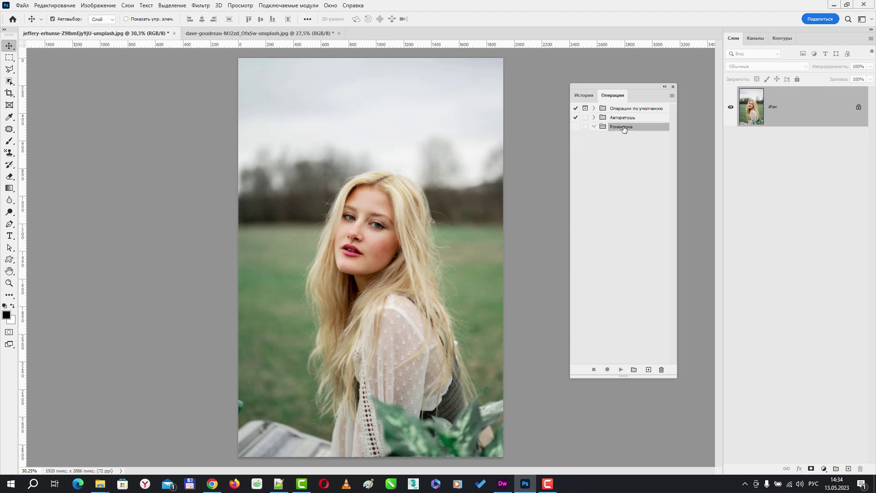
- Create an action named 'Романтика' in the Романтика set and begin recording
click(649, 370)
drag(389, 103, 400, 98)
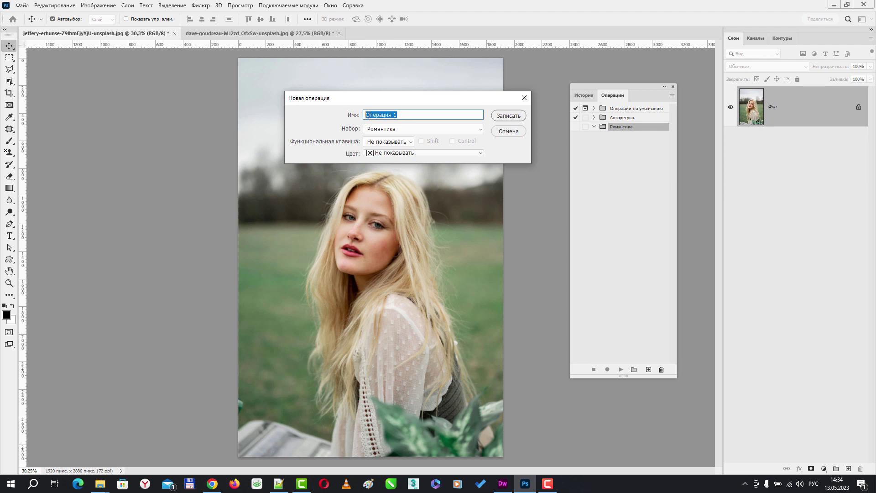
text(Романт)
text(ика)
click(507, 116)
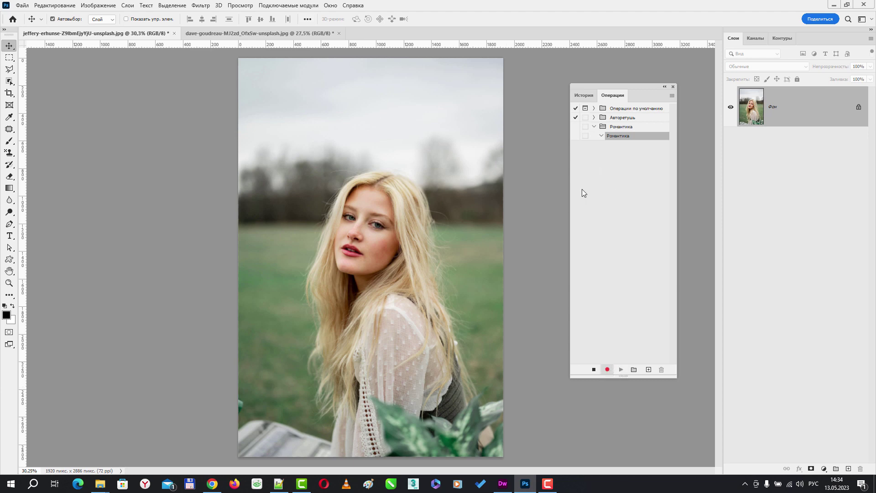
drag(638, 86, 622, 86)
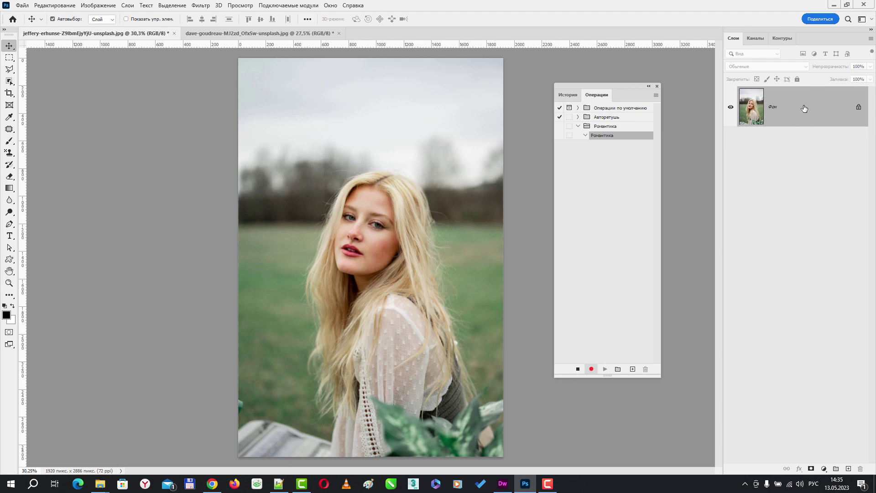
- Duplicate Фон, set the copy to Мягкий свет (Soft Light), and convert it to a smart object
drag(803, 108, 848, 468)
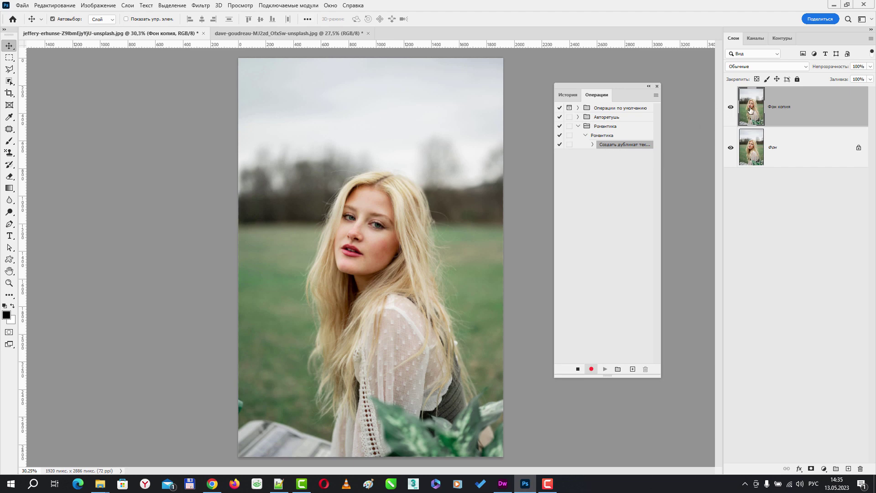
click(800, 68)
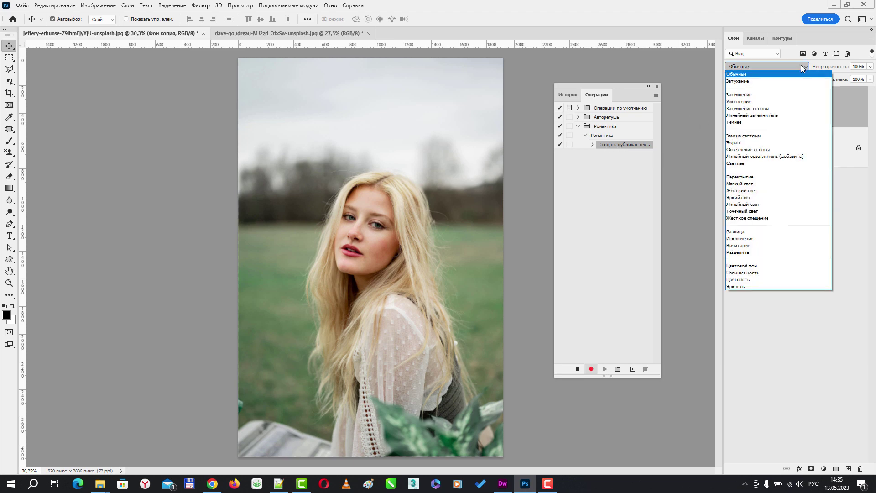
click(749, 183)
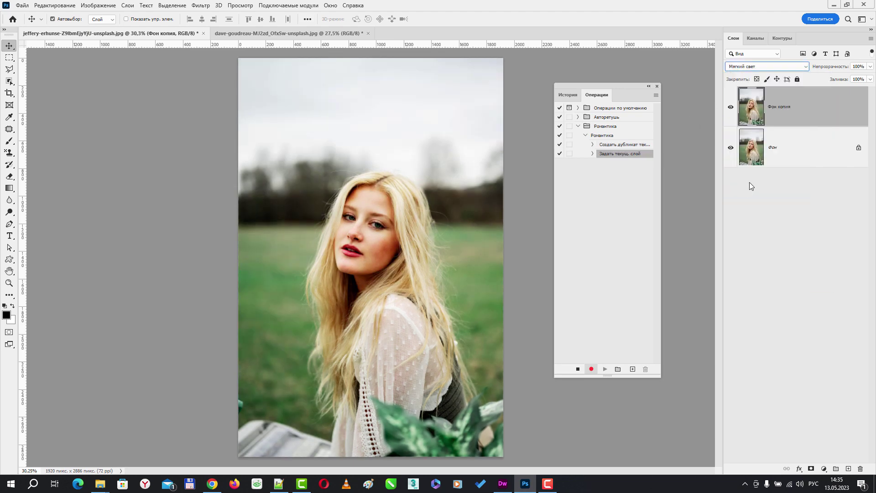
right_click(794, 108)
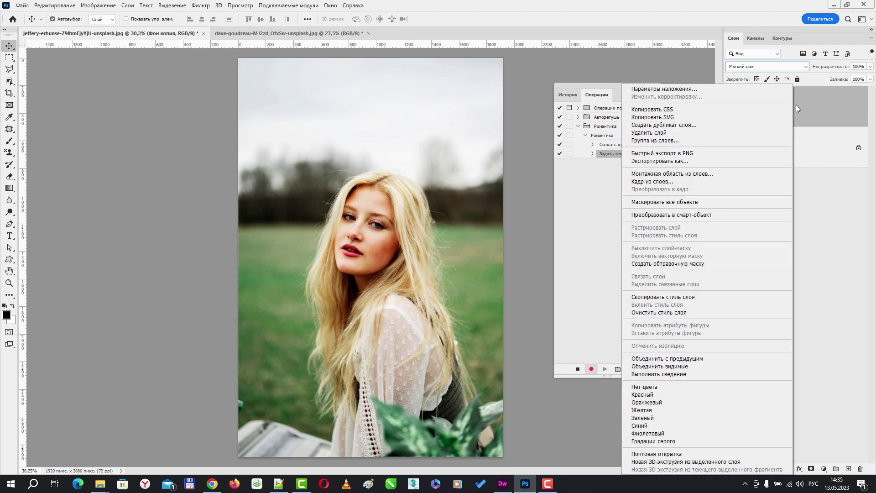
click(672, 218)
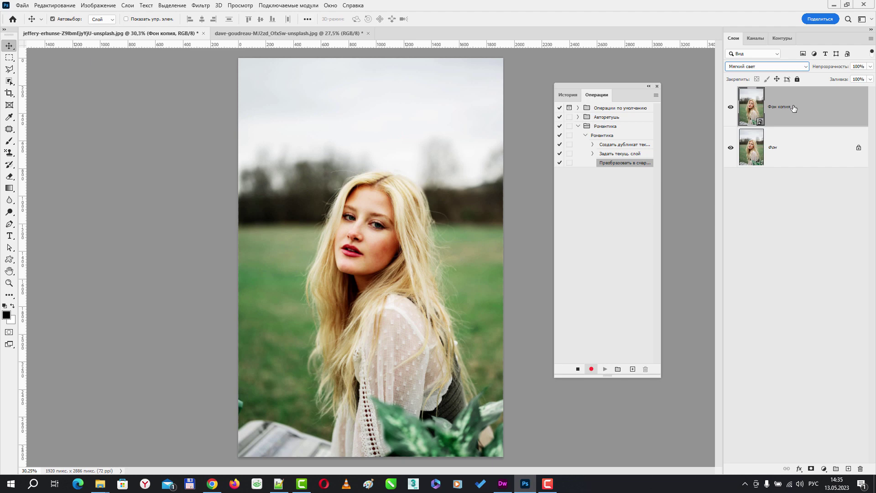
- Apply a Gaussian Blur smart filter with a 45-pixel radius to Фон копия
click(201, 6)
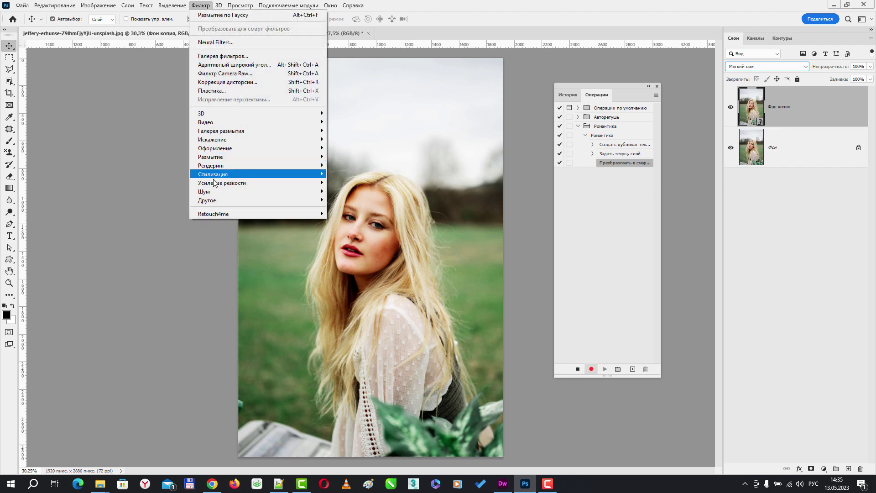
mouse_move(211, 157)
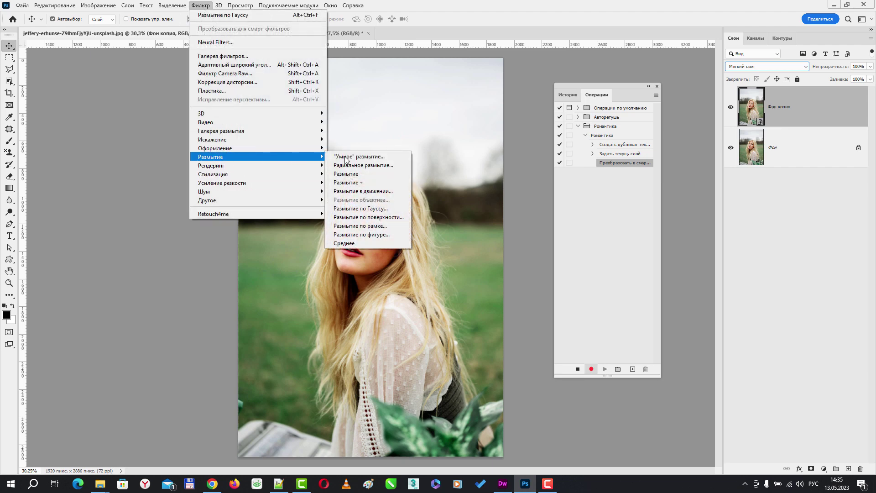
click(363, 210)
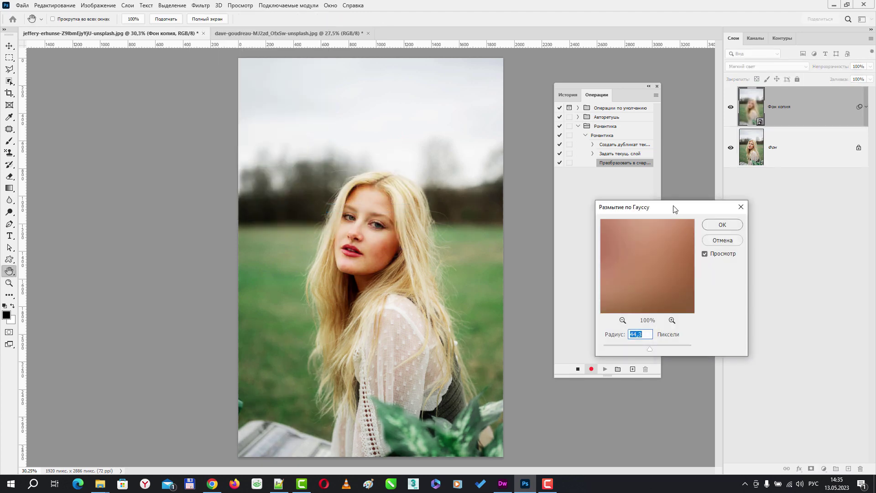
drag(674, 208, 670, 183)
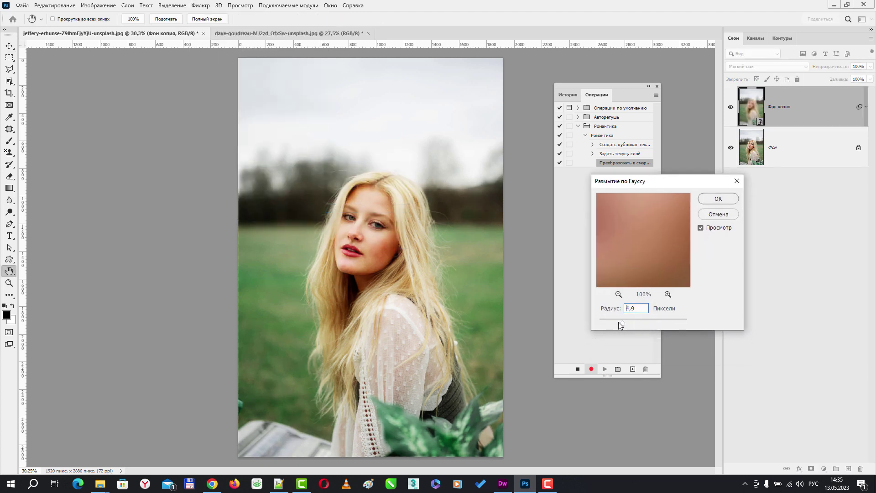
drag(648, 323, 592, 323)
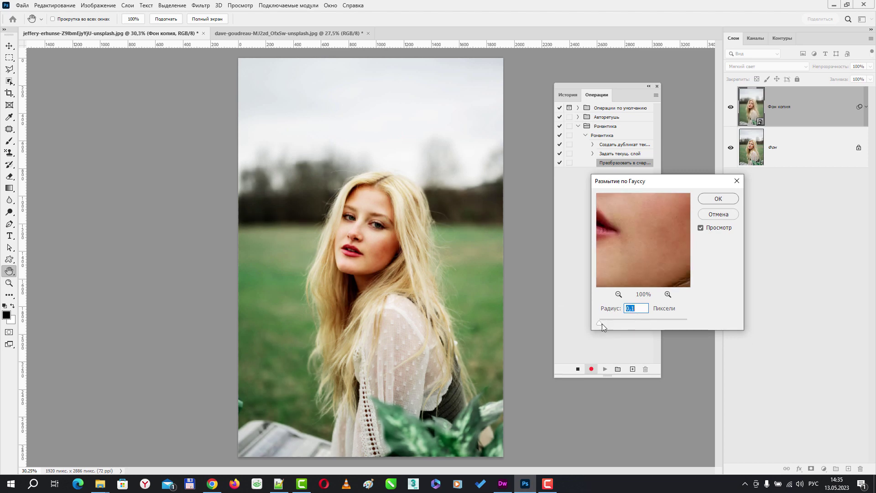
click(636, 322)
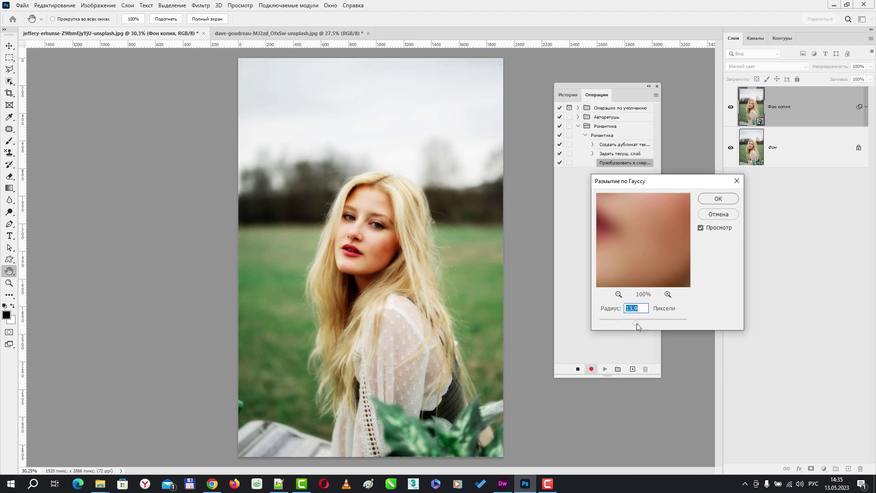
drag(647, 324, 647, 323)
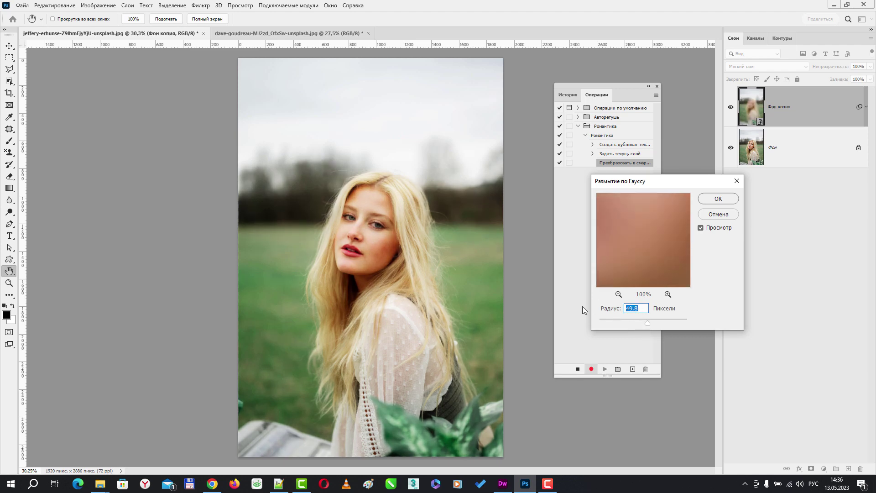
text(45)
key(Tab)
click(720, 198)
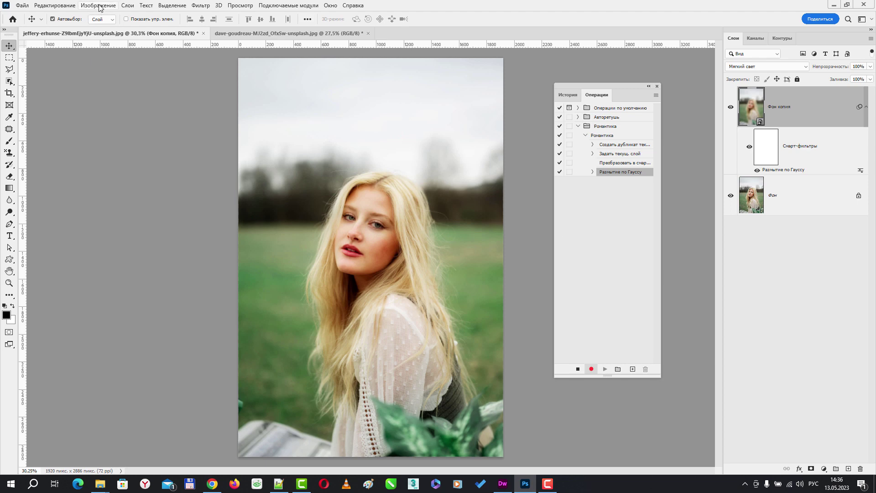
- Apply a Сочность (Vibrance) adjustment with vibrance −32 and saturation −90 to Фон копия
click(99, 6)
mouse_move(101, 28)
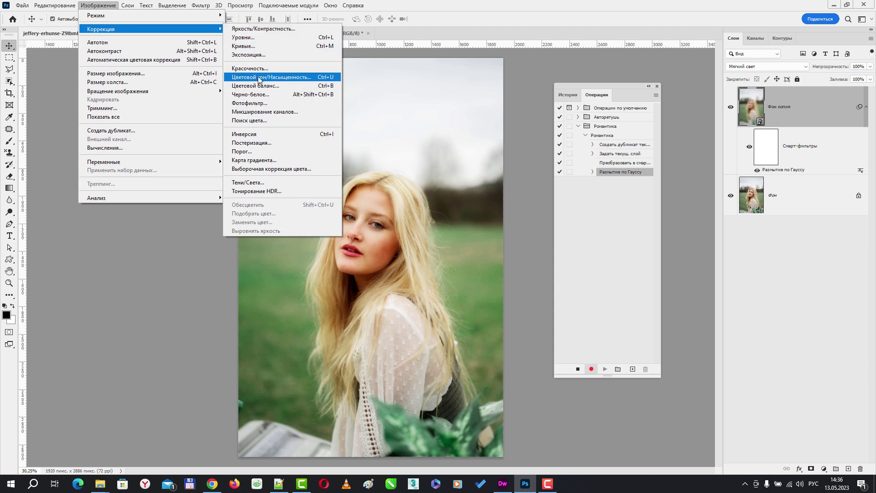
click(258, 69)
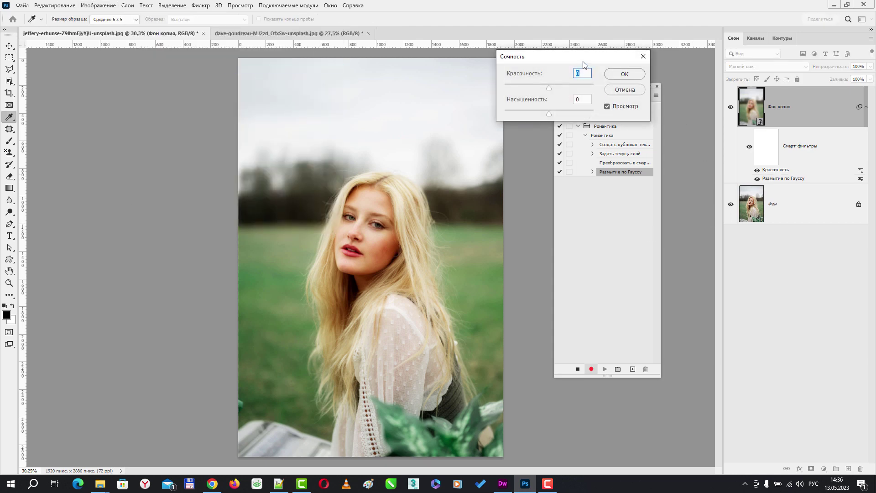
drag(584, 64, 619, 239)
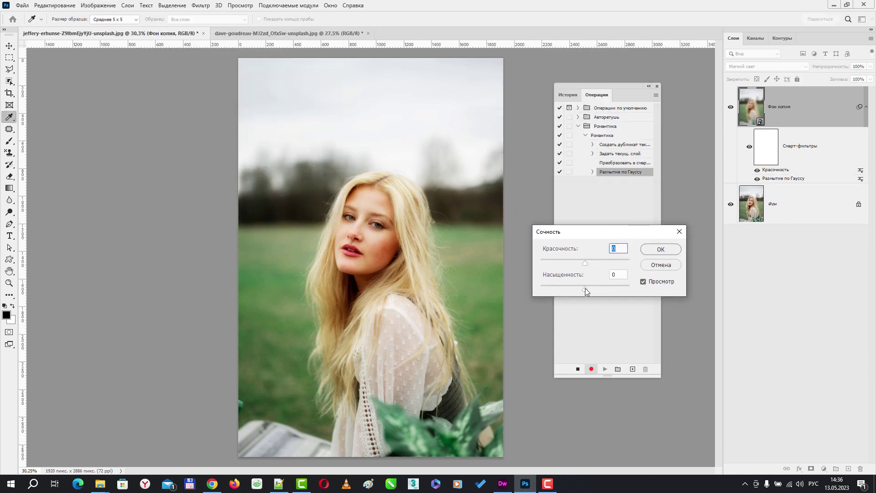
drag(585, 290, 558, 289)
click(552, 289)
drag(585, 262, 568, 262)
drag(549, 289, 548, 289)
click(568, 265)
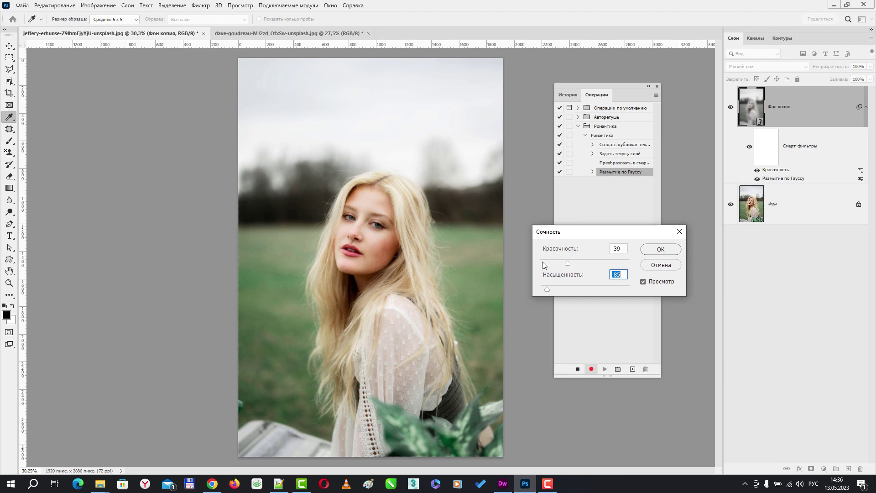
click(587, 262)
drag(569, 261, 578, 262)
click(571, 262)
drag(549, 289, 545, 289)
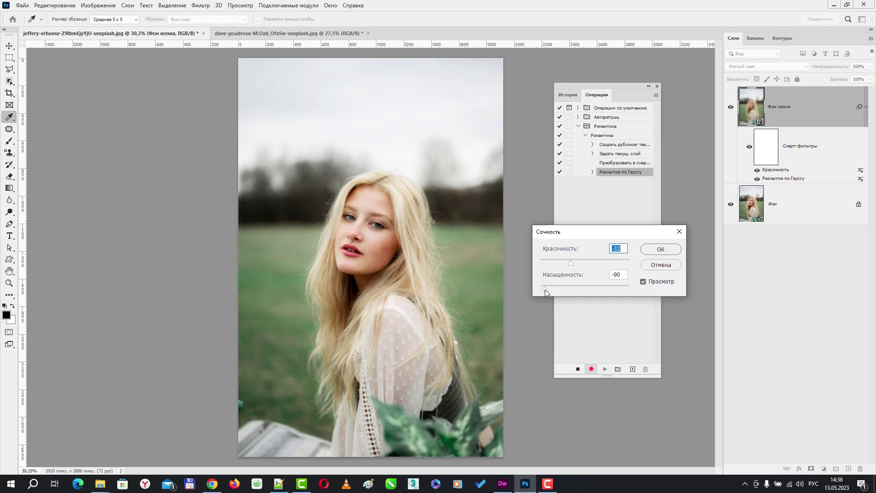
click(545, 289)
click(661, 251)
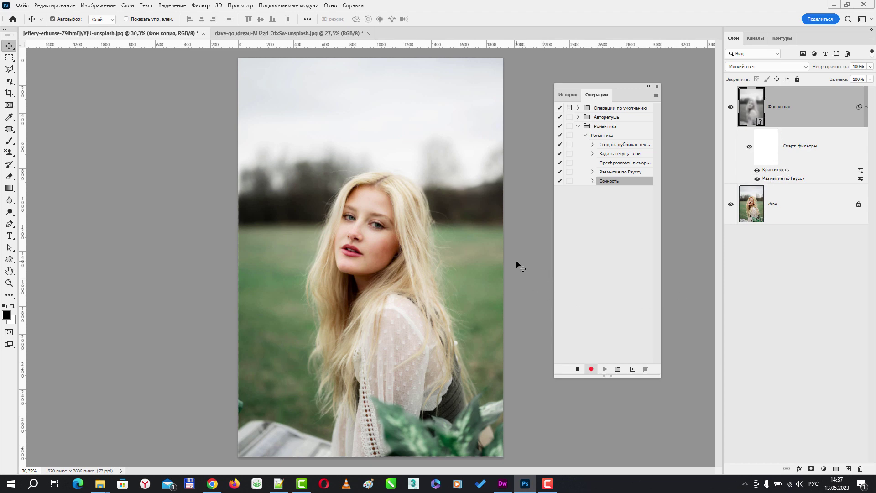
- Add a gradient fill layer using the black-to-white preset, with Reverse left off
click(824, 469)
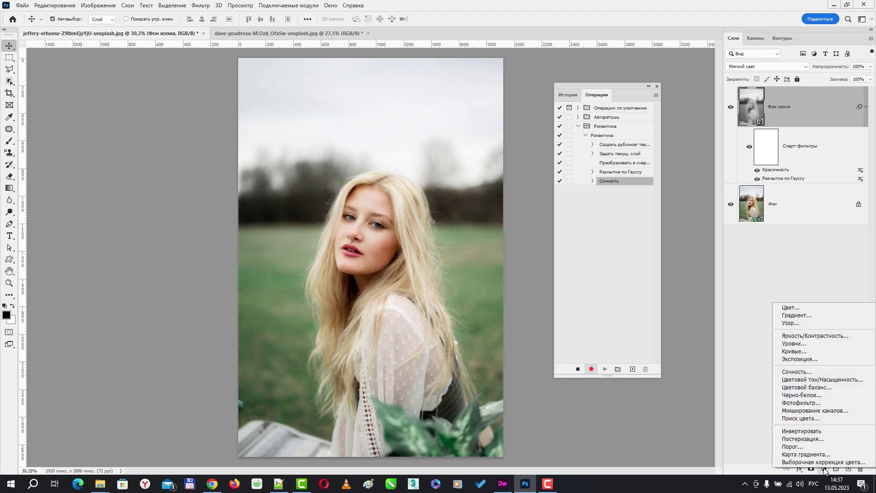
click(798, 316)
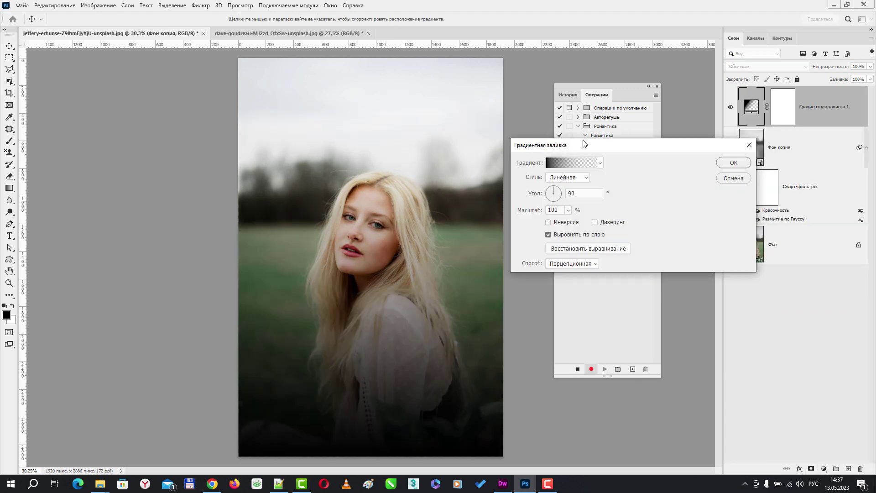
drag(594, 147, 559, 137)
click(564, 154)
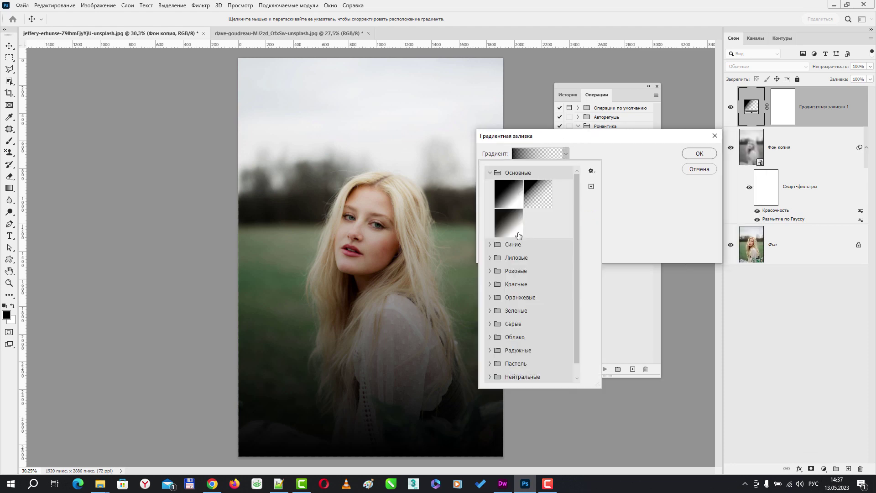
click(505, 195)
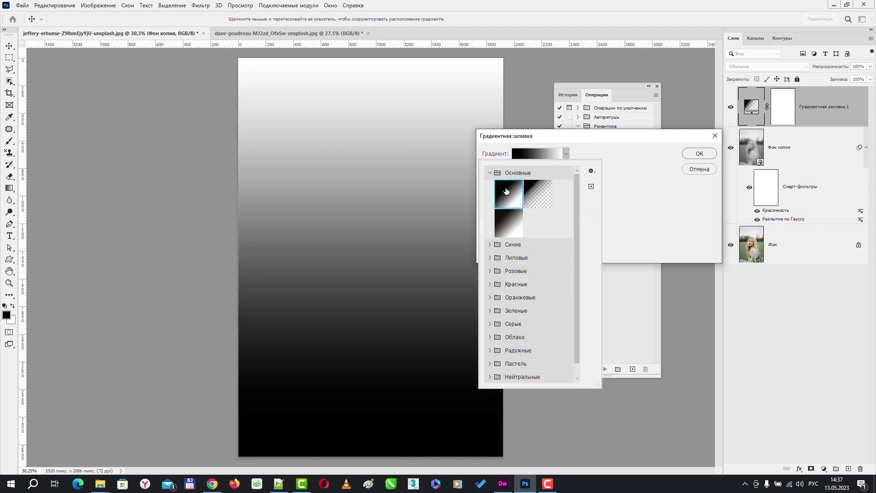
click(624, 157)
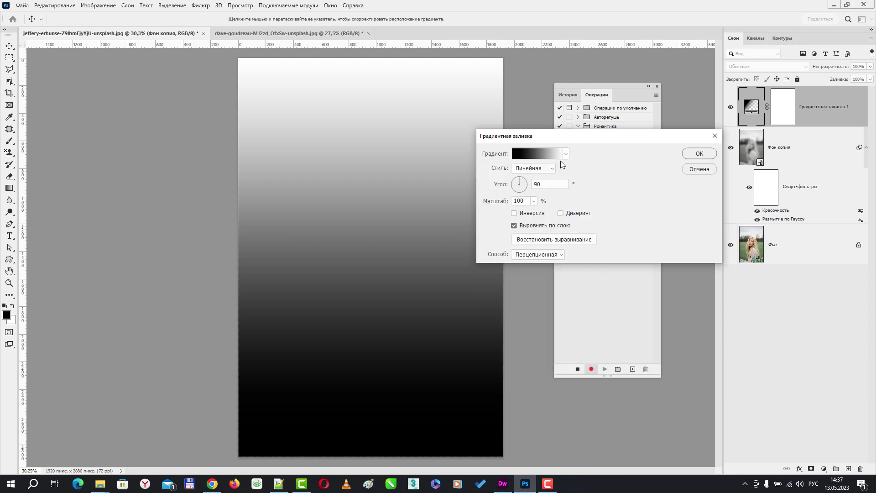
click(515, 213)
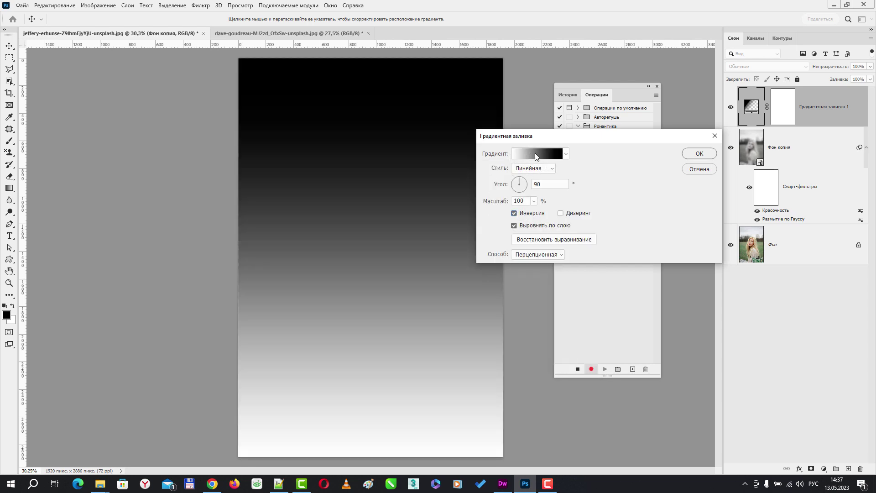
click(514, 214)
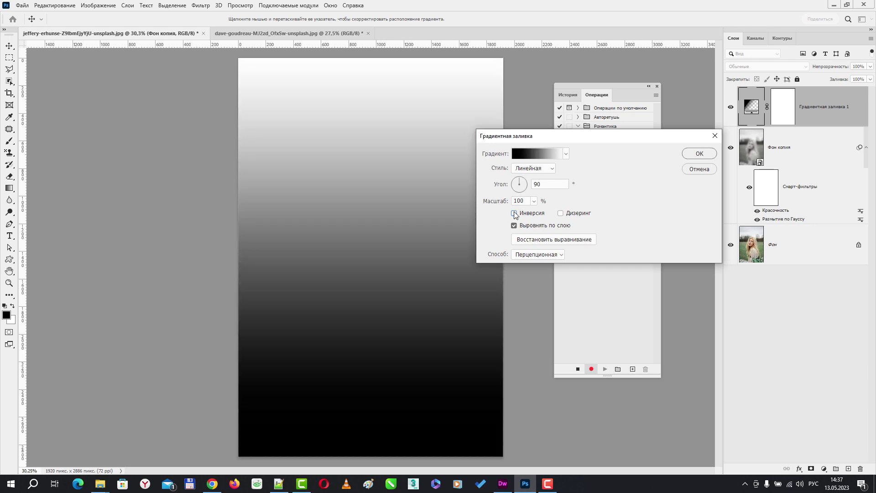
click(535, 155)
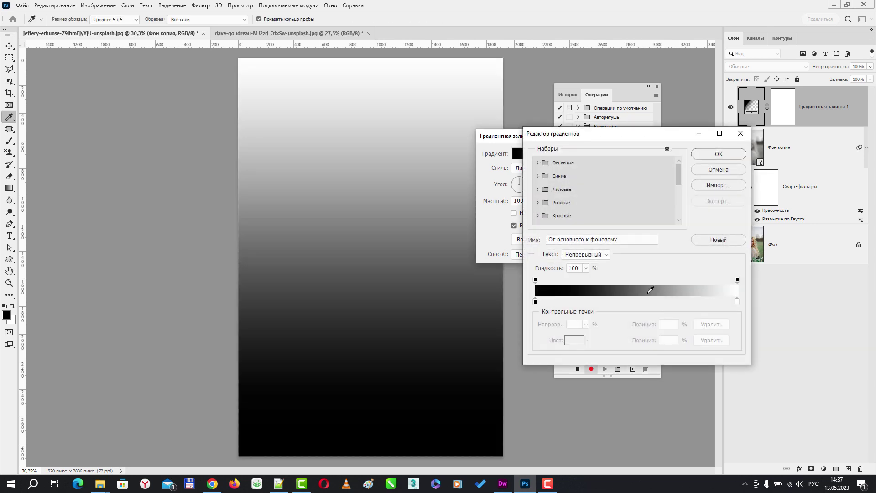
- Change the gradient's black colour stop to white
click(536, 302)
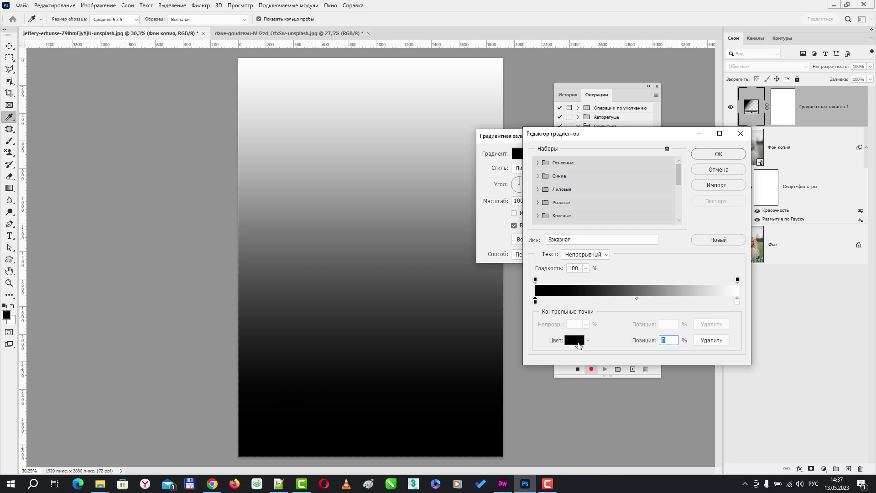
click(575, 341)
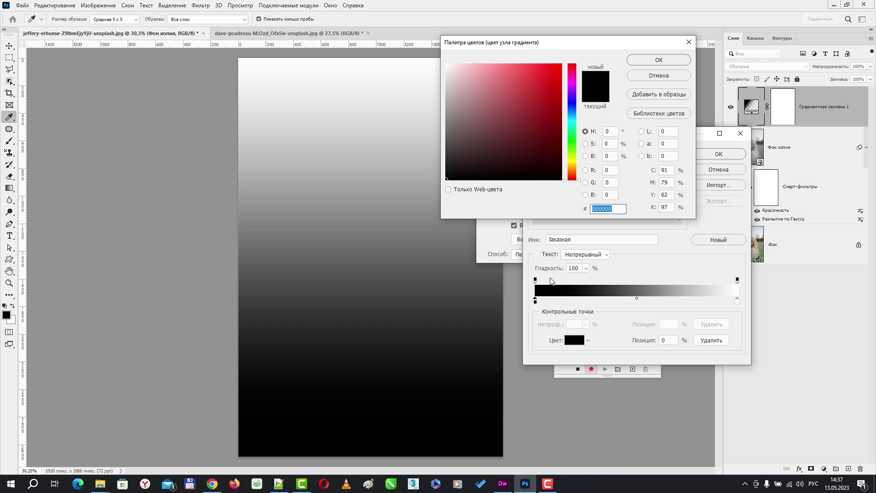
drag(508, 169, 448, 65)
click(657, 60)
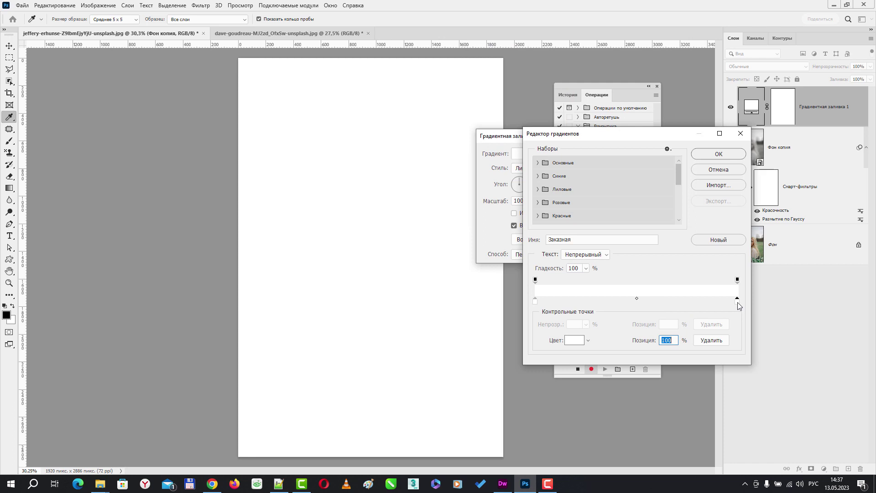
- Set the other gradient stop to purple and confirm the gradient fill
click(574, 342)
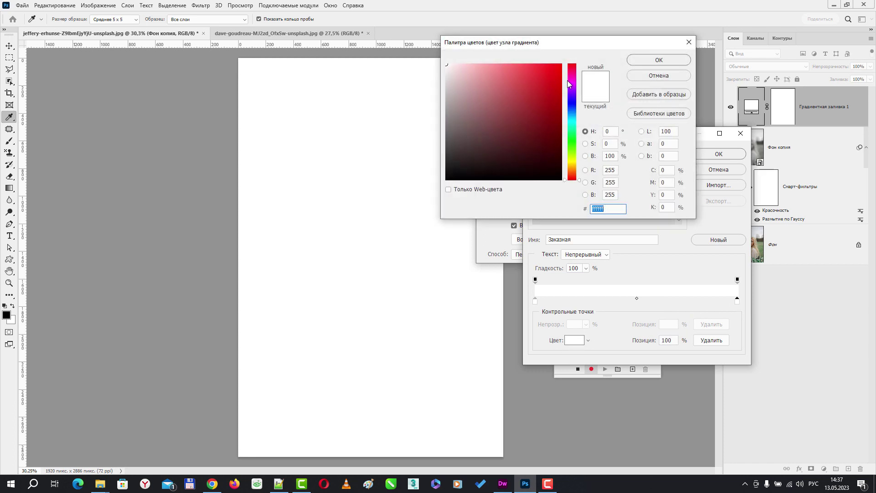
click(555, 76)
click(552, 81)
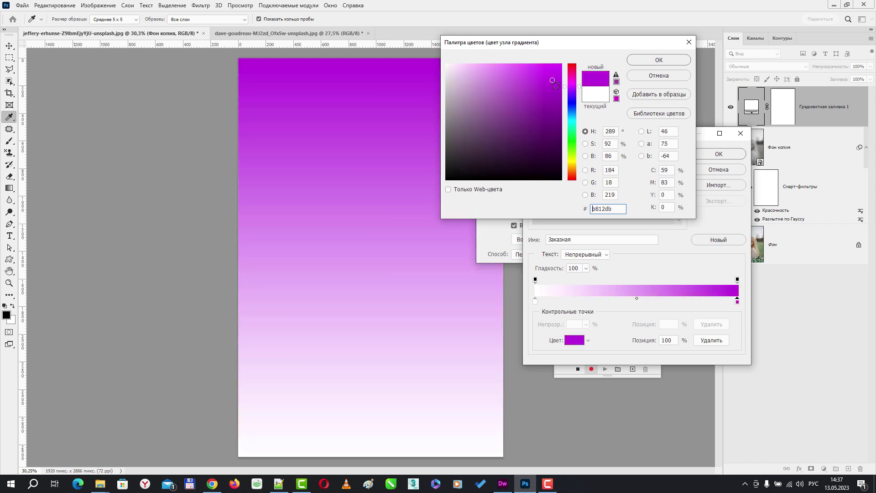
click(551, 81)
mouse_move(577, 86)
mouse_down()
mouse_move(528, 82)
mouse_move(572, 86)
mouse_up()
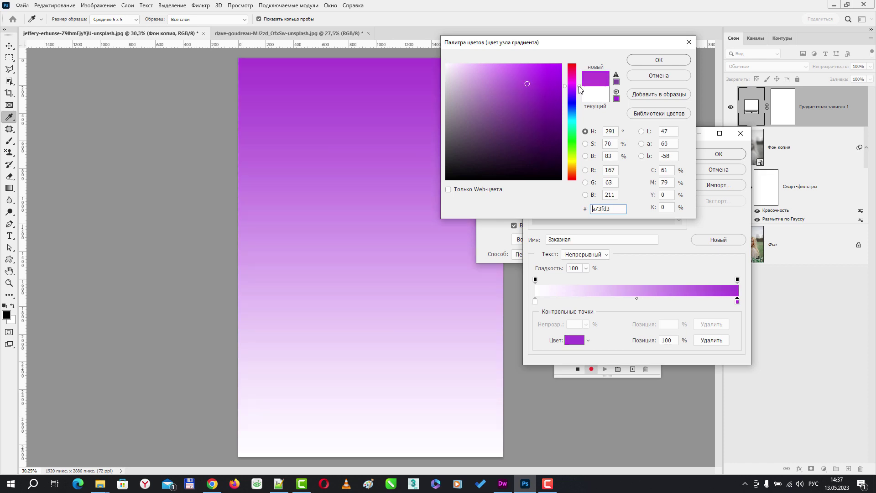
click(659, 60)
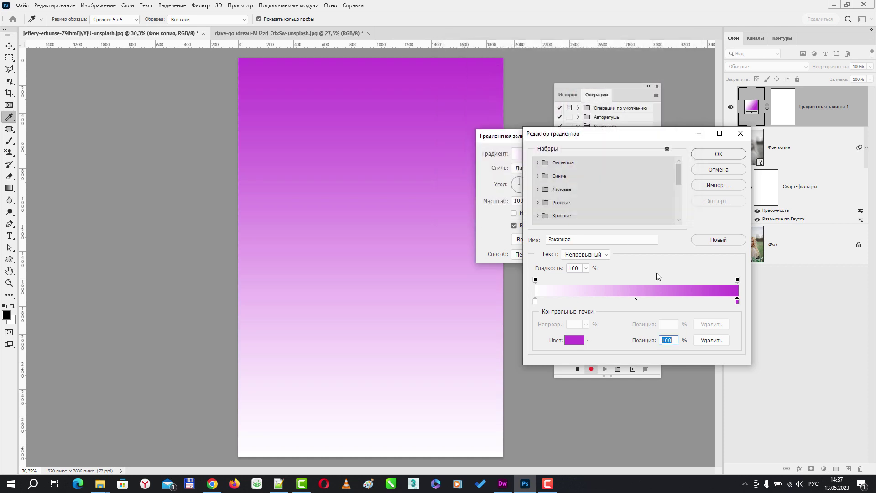
click(719, 154)
click(698, 155)
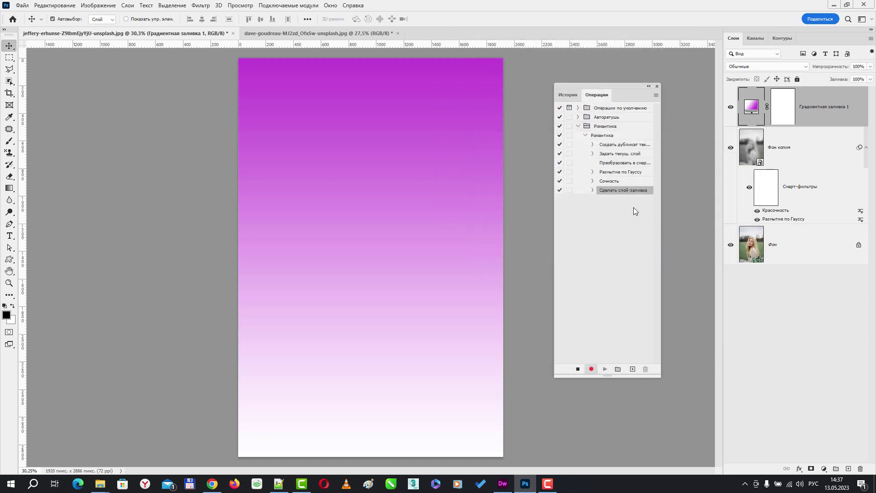
- Set Градиентная заливка 1 to Soft Light blending and stop recording the Романтика action
click(802, 67)
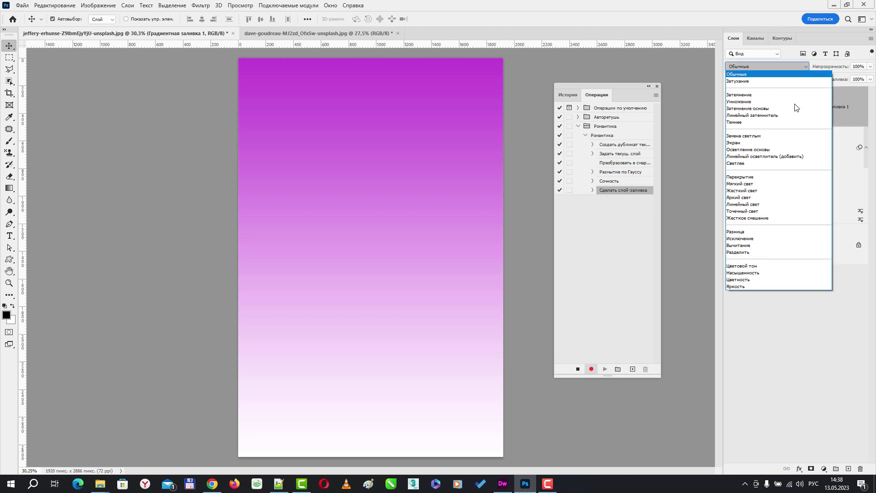
click(785, 183)
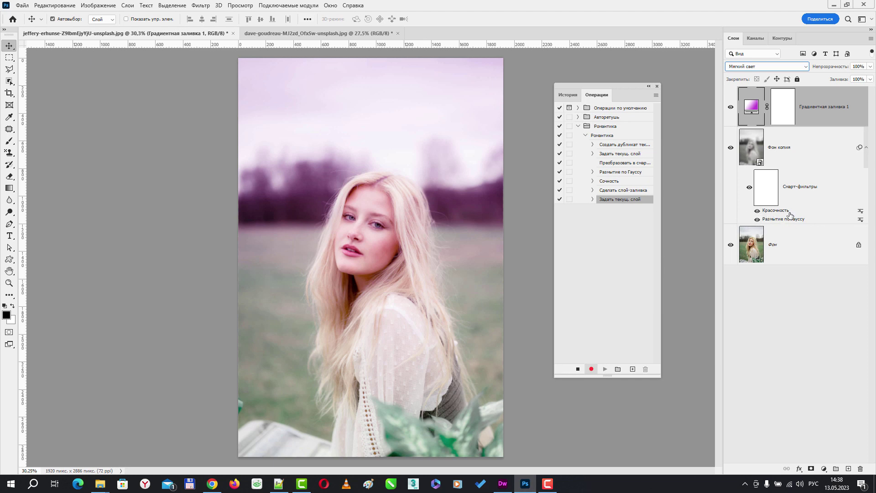
click(577, 369)
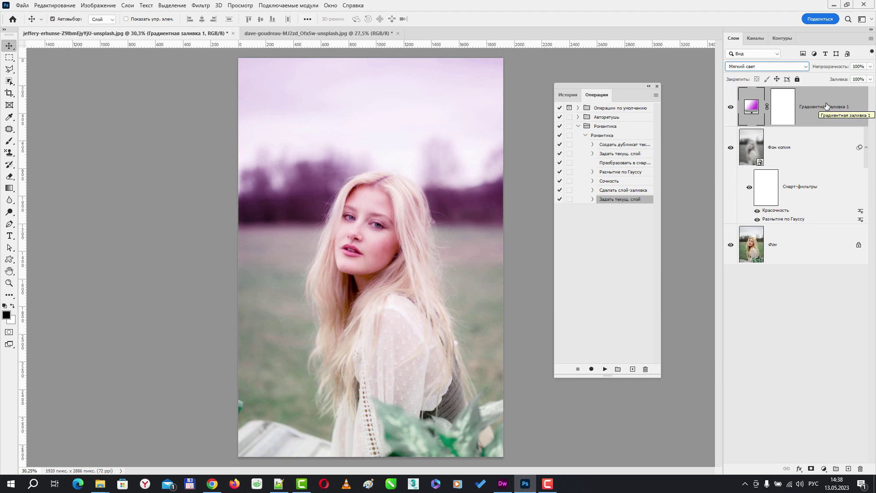
- Select Градиентная заливка 1 and Фон копия together and drag them to the trash
click(822, 194)
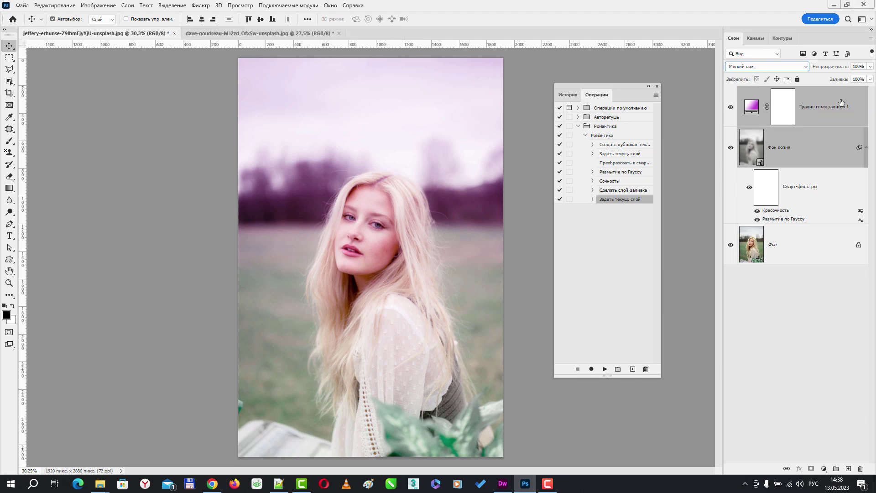
mouse_move(820, 121)
mouse_down()
mouse_move(832, 470)
mouse_move(861, 469)
mouse_up()
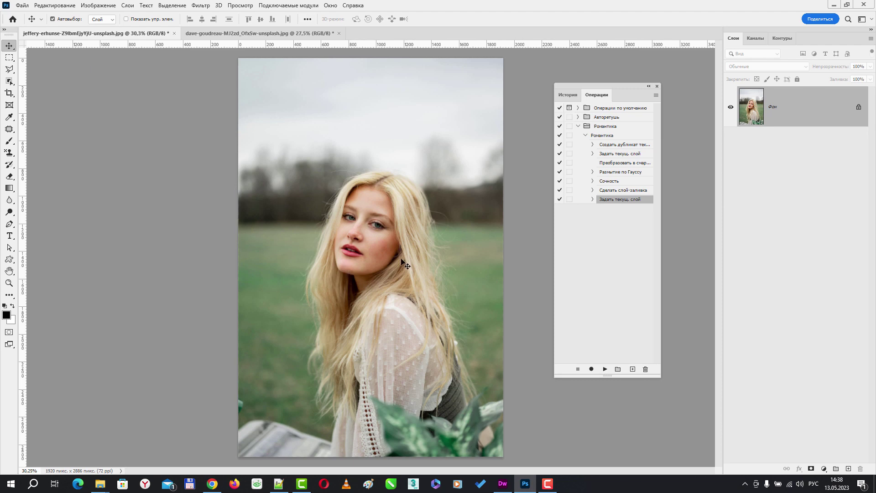
- Play the Романтика action on the current portrait, then on the second portrait
click(601, 136)
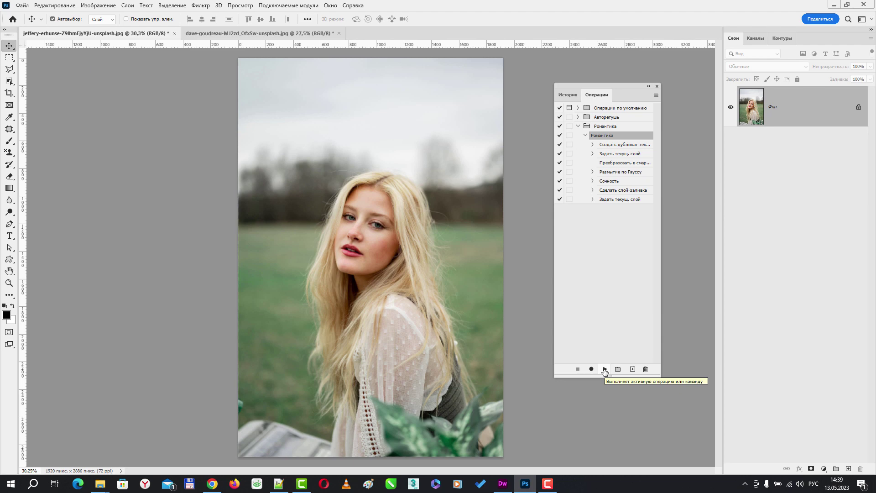
click(605, 370)
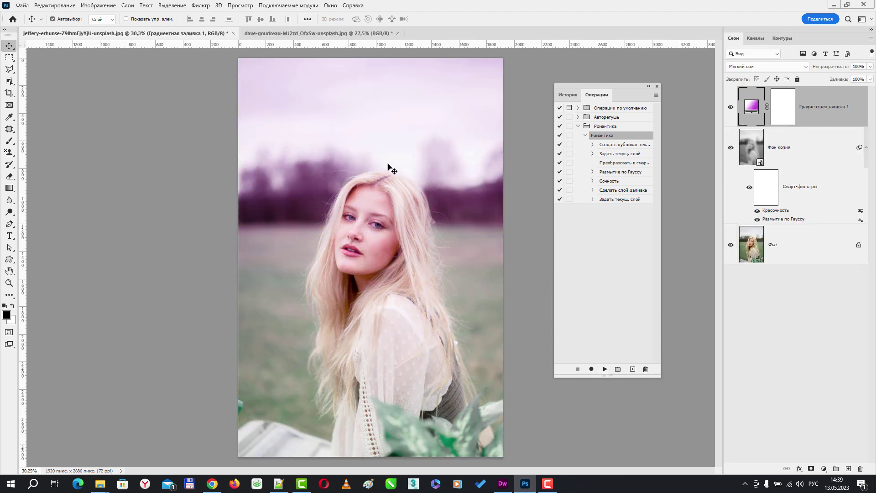
click(294, 33)
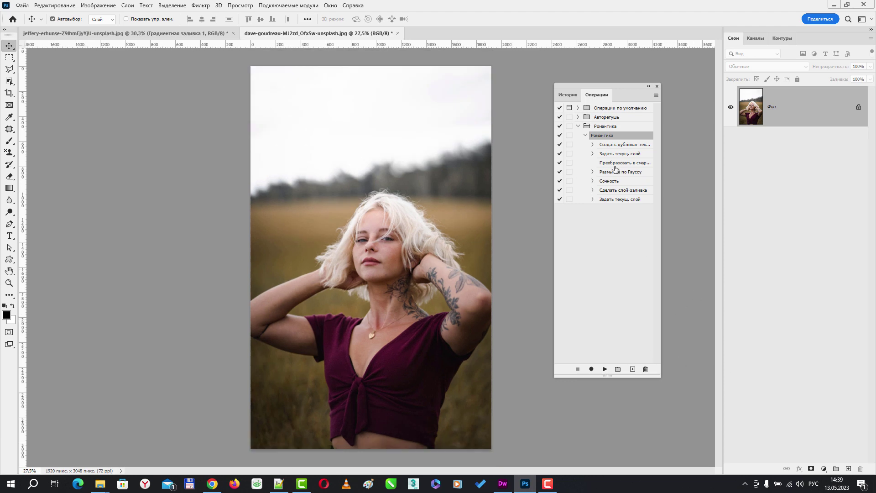
click(603, 370)
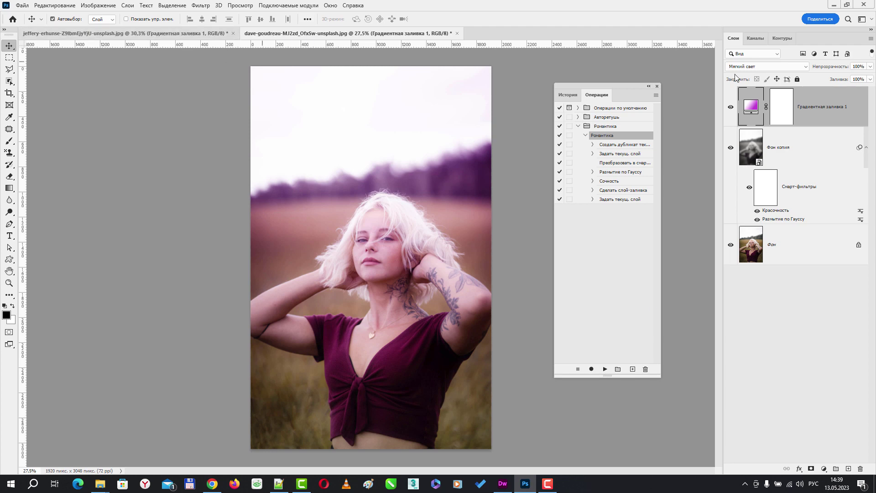
- Increase the radius of the copy layer's Gaussian Blur smart filter
double_click(773, 220)
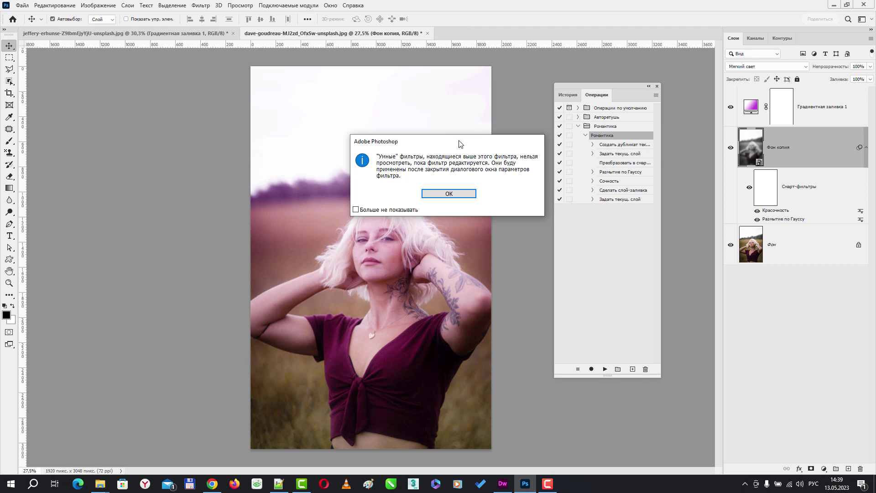
click(449, 195)
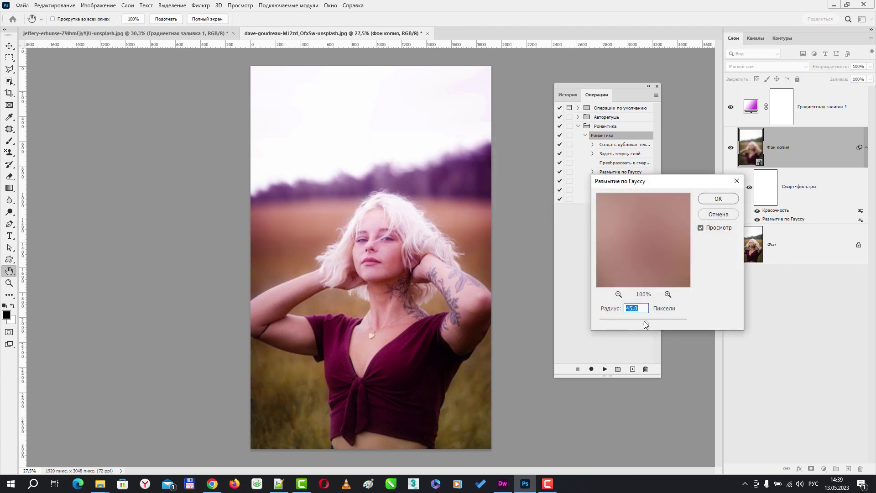
mouse_move(650, 322)
mouse_down()
mouse_move(667, 323)
mouse_move(637, 319)
mouse_move(653, 322)
mouse_up()
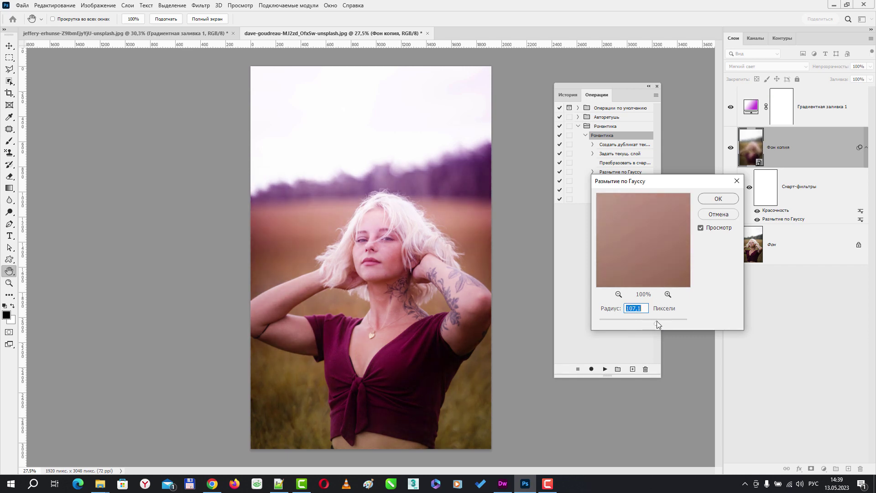
click(718, 199)
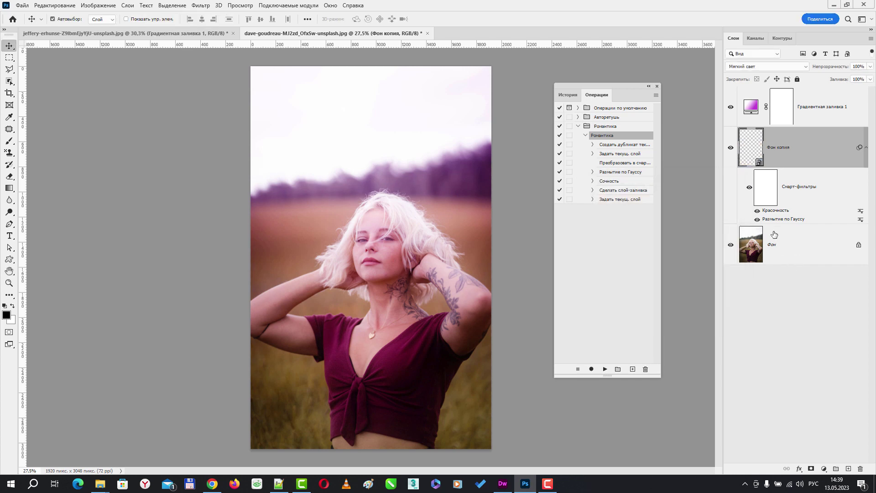
- Retune the Сочность (Vibrance) filter to vibrance -83 and saturation -100
double_click(778, 211)
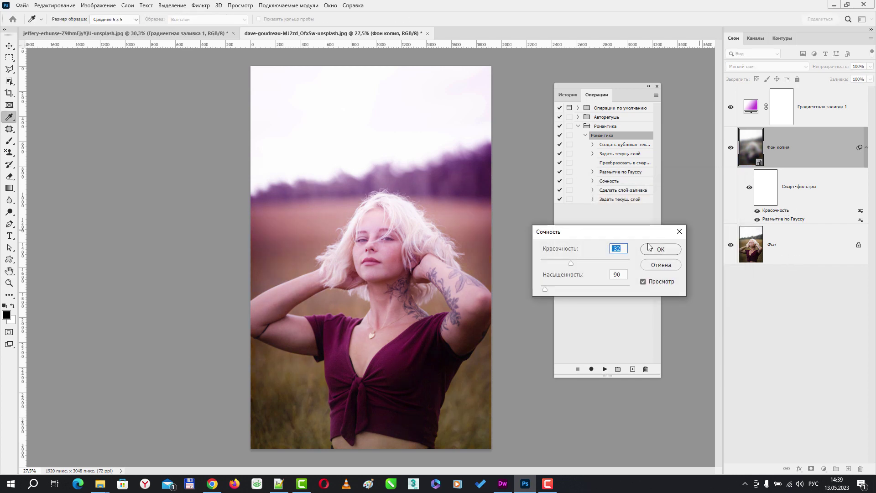
mouse_move(545, 291)
mouse_down()
mouse_move(594, 290)
mouse_move(523, 287)
mouse_up()
mouse_move(572, 264)
mouse_down()
mouse_move(641, 264)
mouse_move(555, 265)
mouse_up()
click(541, 290)
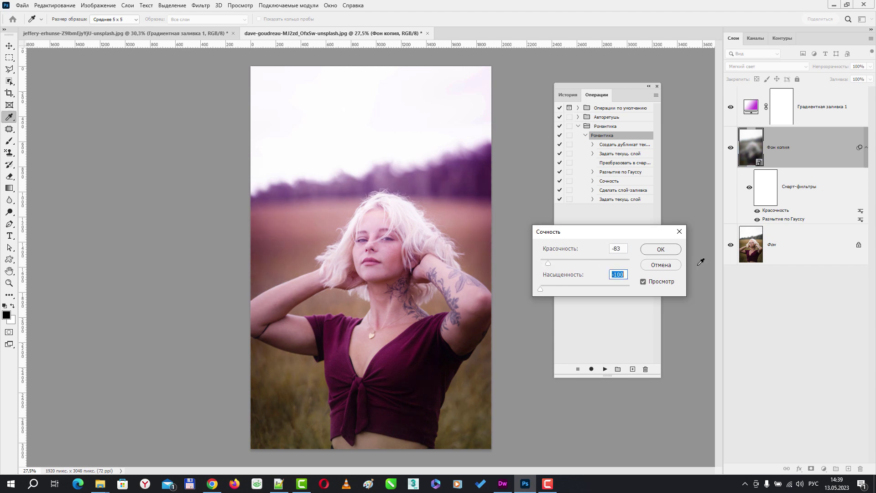
click(646, 250)
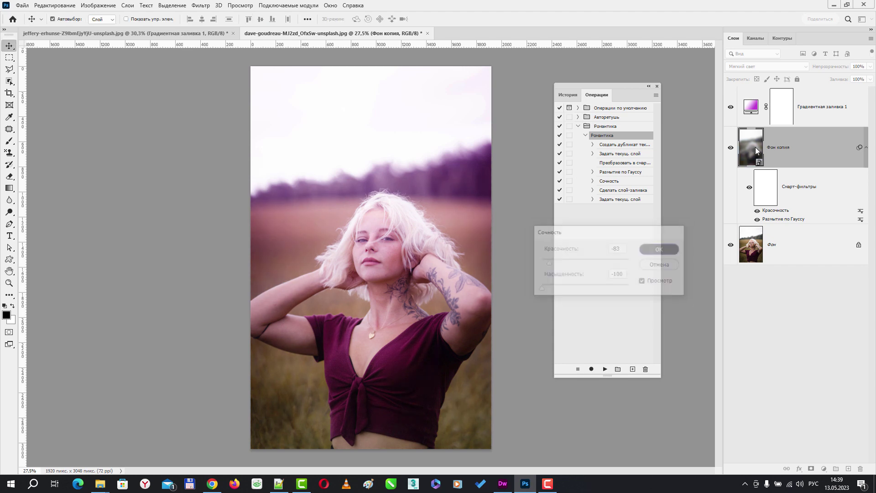
- Toggle the gradient fill's Reverse option and bring its gradient up for editing
double_click(750, 108)
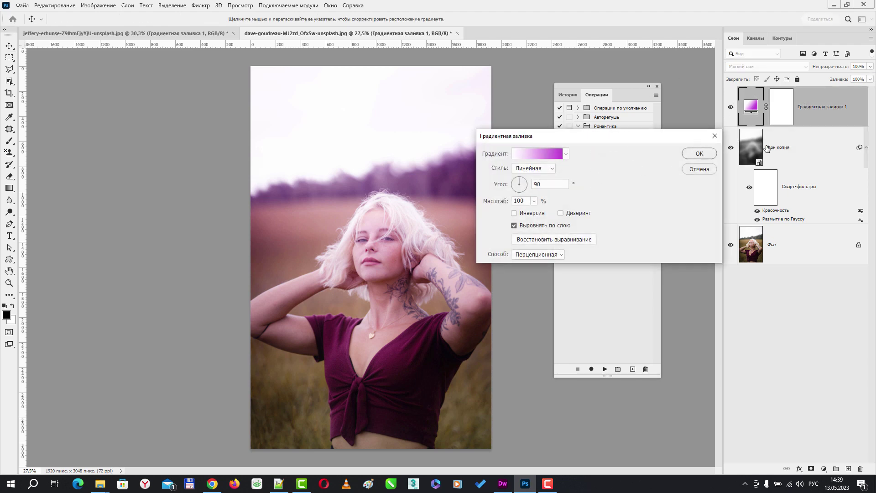
click(515, 214)
click(514, 214)
click(515, 214)
click(566, 155)
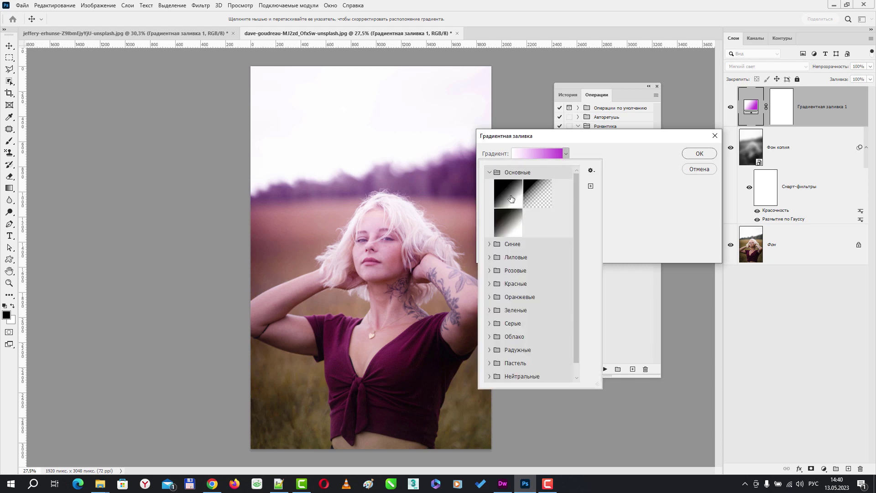
click(636, 163)
click(538, 153)
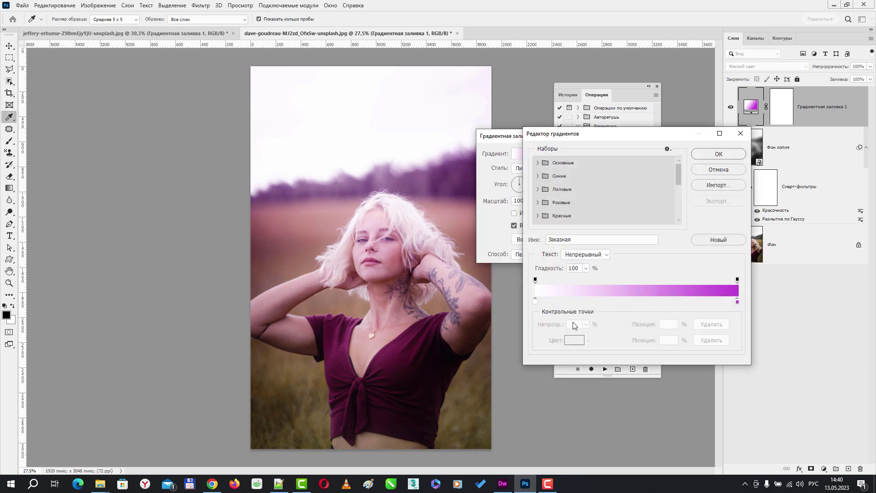
- Change the gradient's right stop to a brighter magenta and confirm all dialogs
click(736, 302)
click(573, 341)
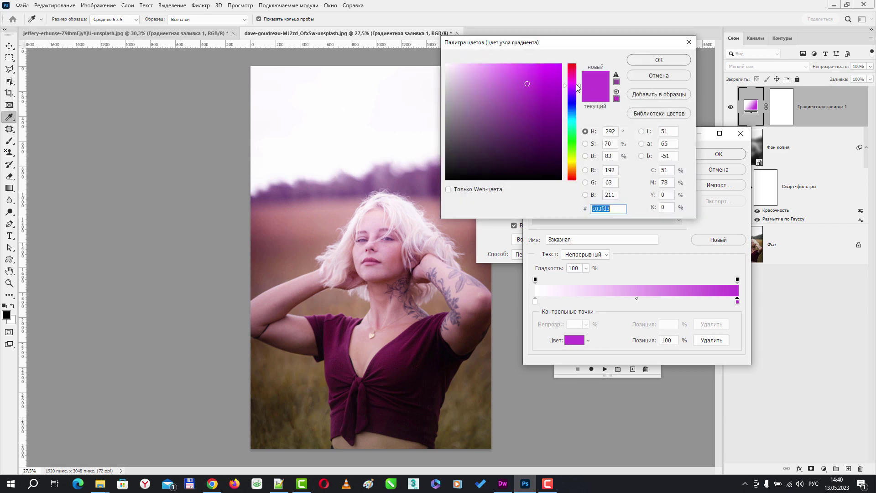
drag(580, 85, 578, 98)
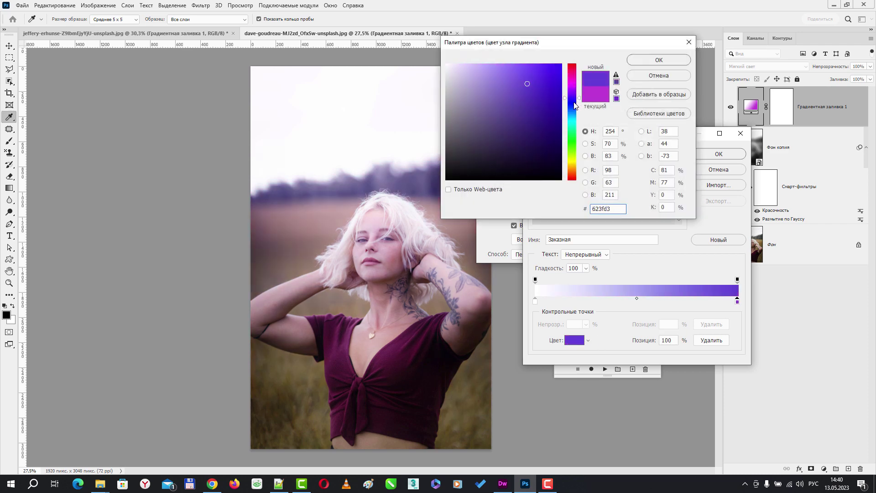
drag(575, 108, 574, 169)
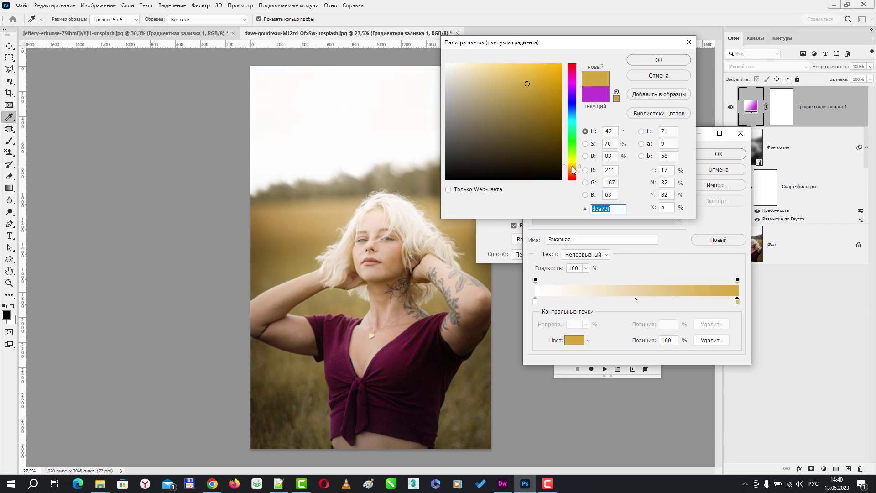
click(576, 84)
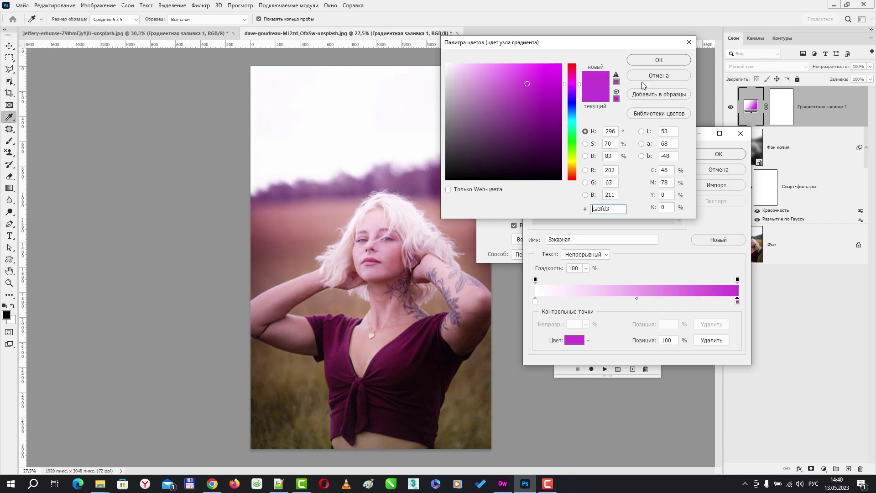
click(649, 78)
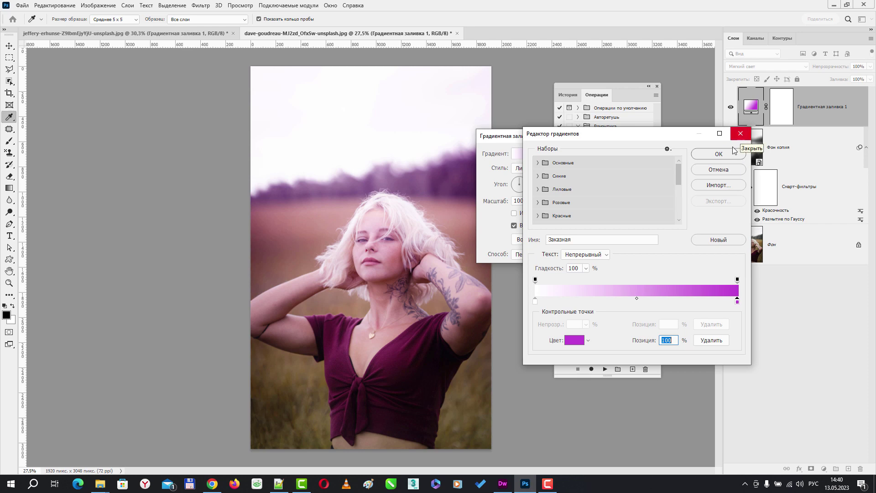
click(740, 134)
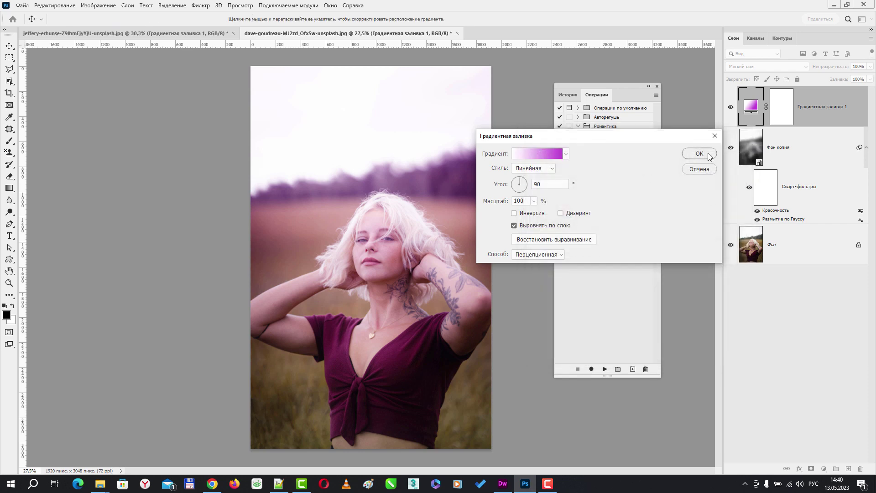
click(715, 136)
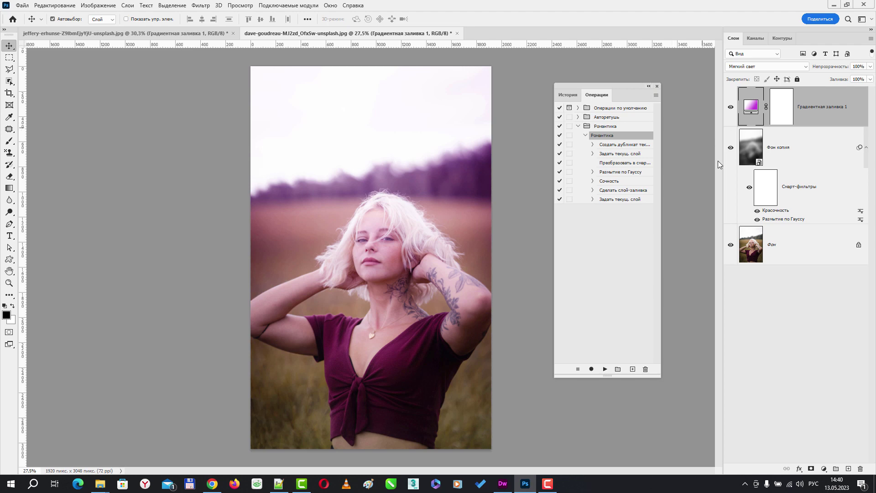
- Collapse the action and delete the gradient fill and Фон копия layers here
click(586, 135)
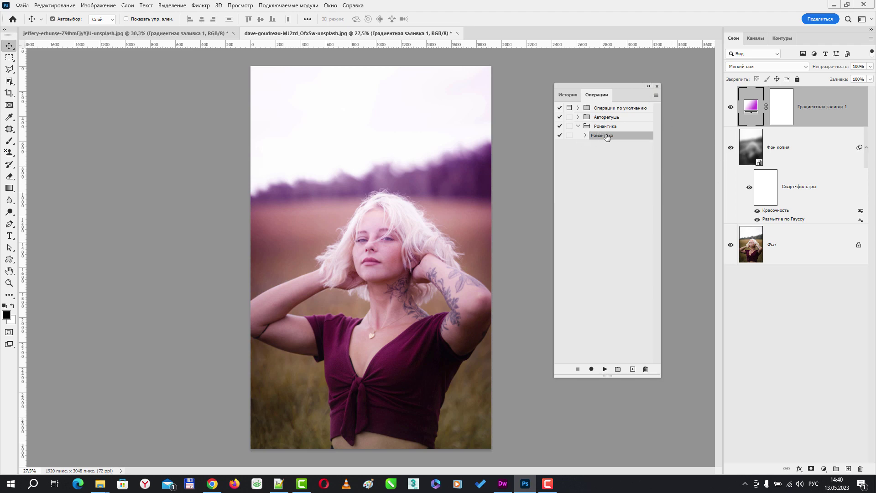
drag(844, 107, 860, 469)
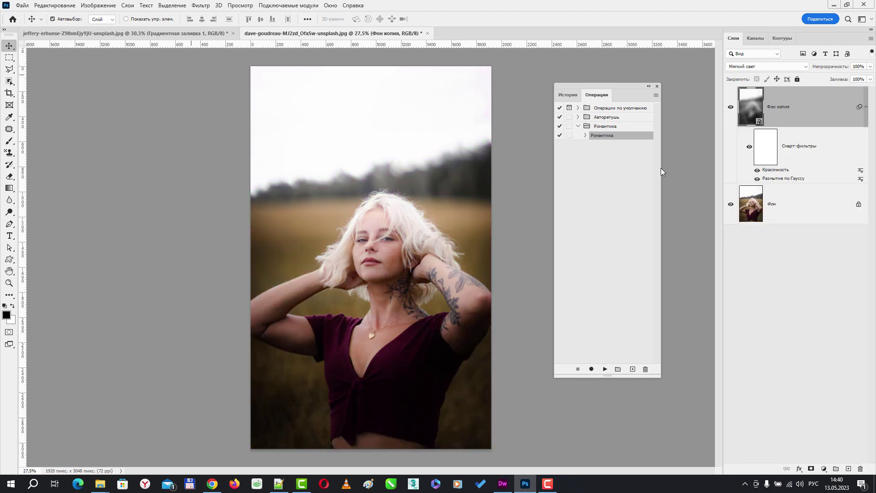
mouse_move(816, 115)
mouse_down()
mouse_move(850, 453)
mouse_move(861, 469)
mouse_up()
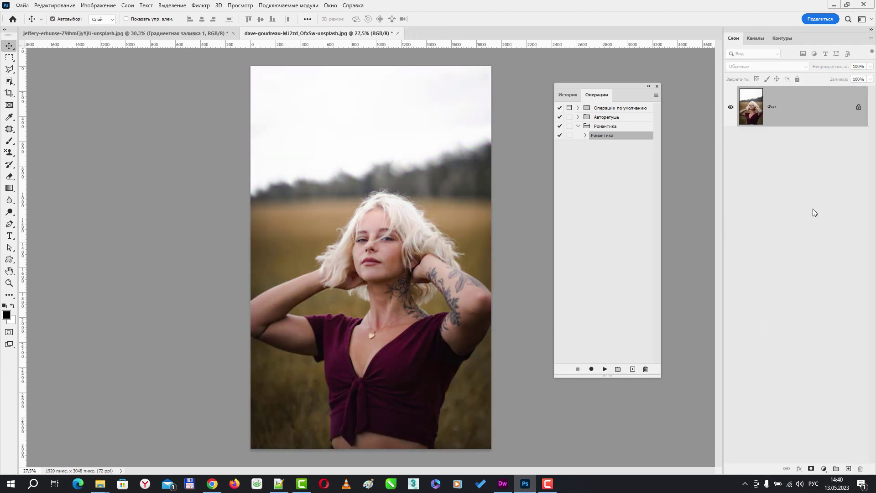
- Delete the same effect layers from the other portrait and select the Романтика set
click(164, 35)
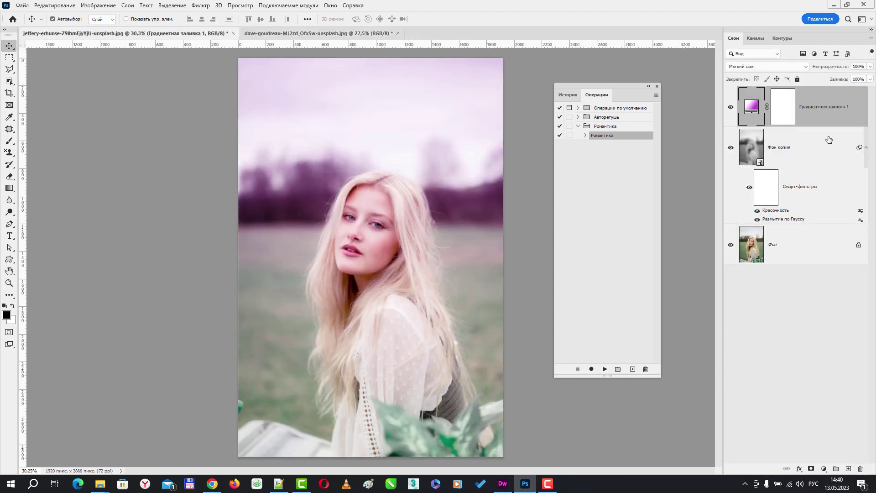
shift+click(824, 186)
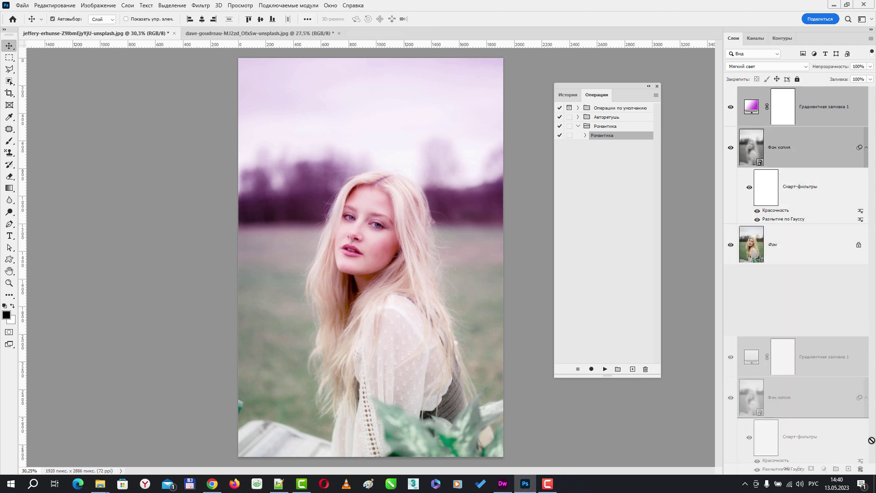
drag(824, 186, 860, 469)
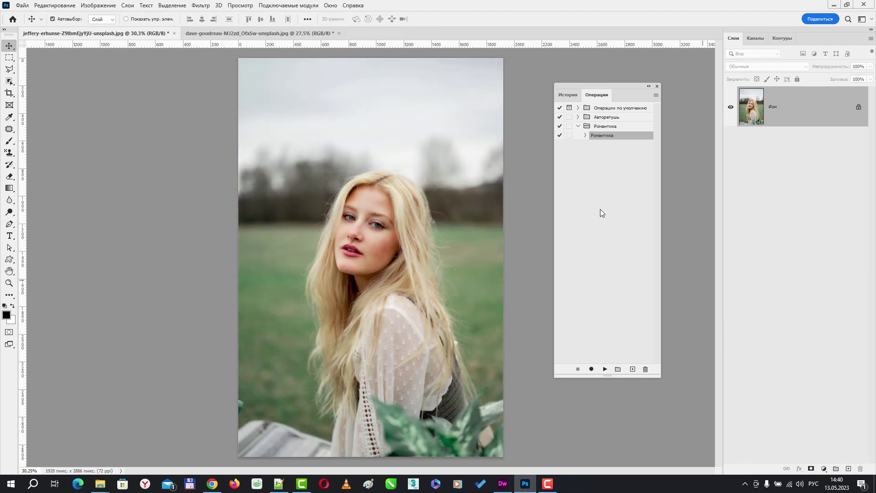
click(588, 127)
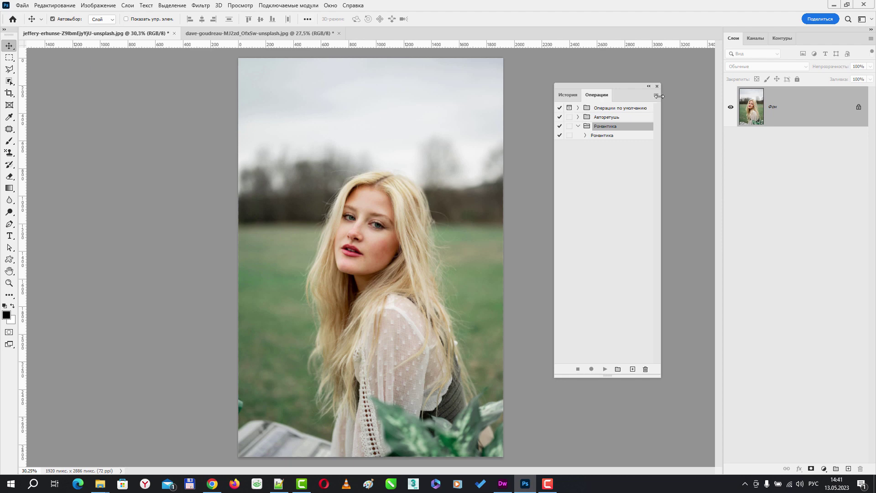
- Save the Романтика action set to the Desktop as the Романтика actions file
click(656, 95)
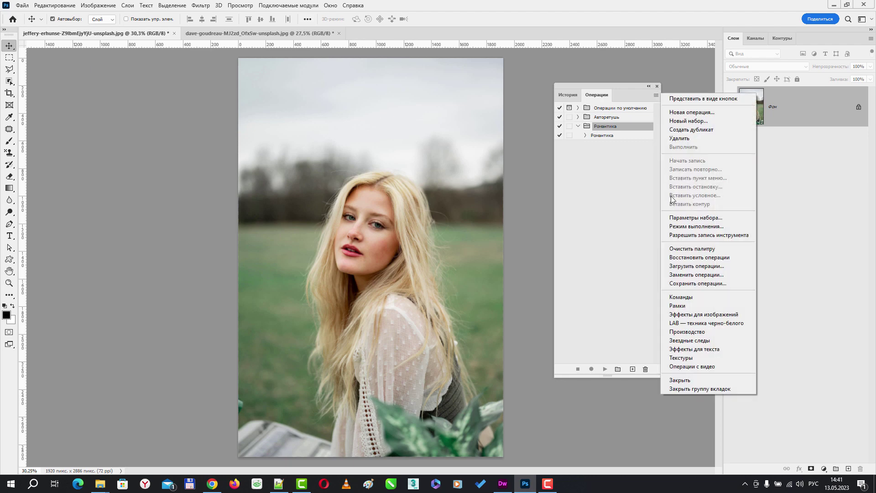
click(697, 283)
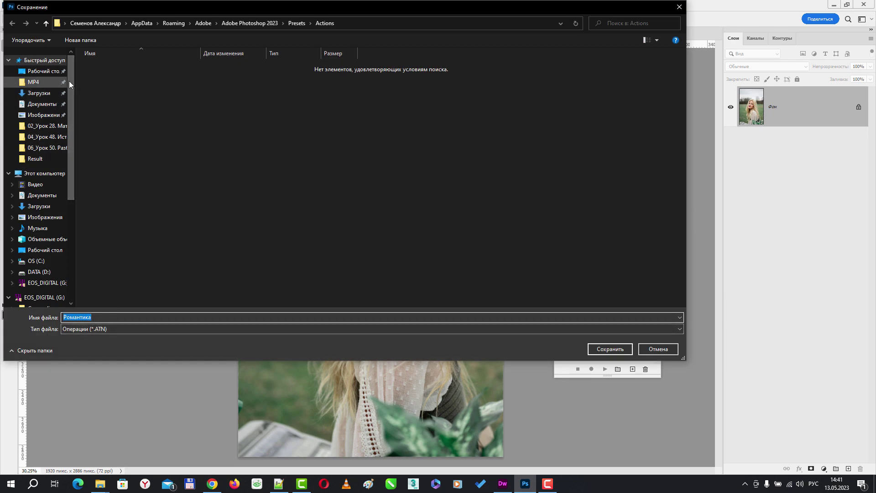
click(42, 72)
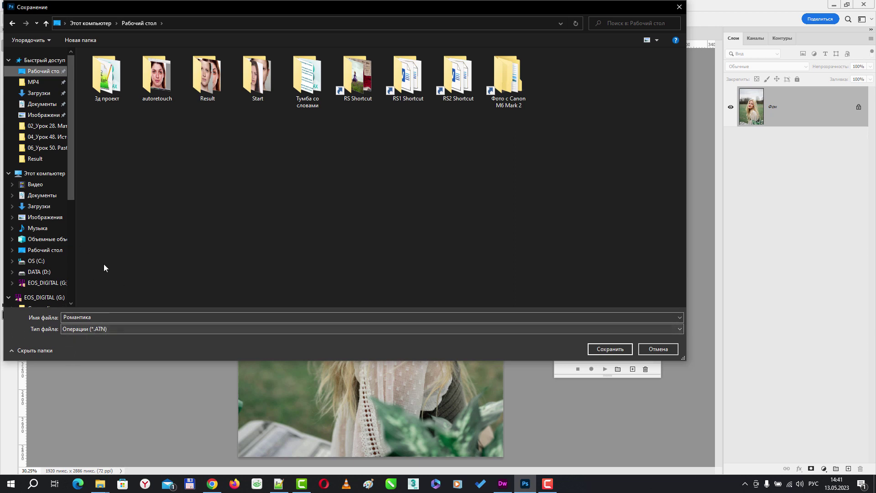
click(612, 349)
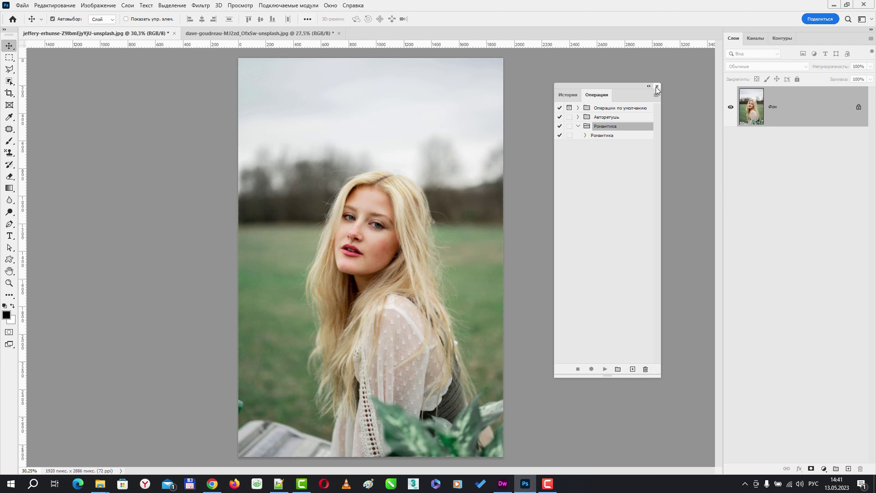
- Close the Actions panel, reopen it from the Window menu, and collapse the Романтика set
click(657, 86)
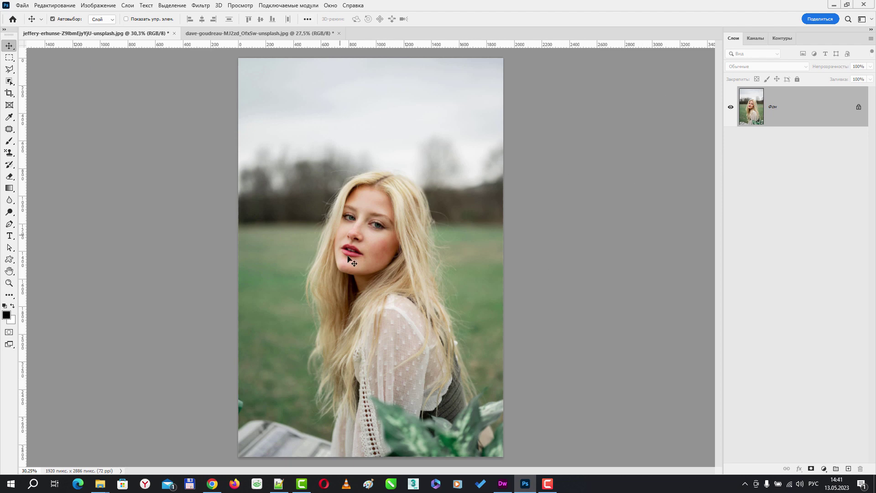
click(274, 33)
click(134, 34)
click(329, 5)
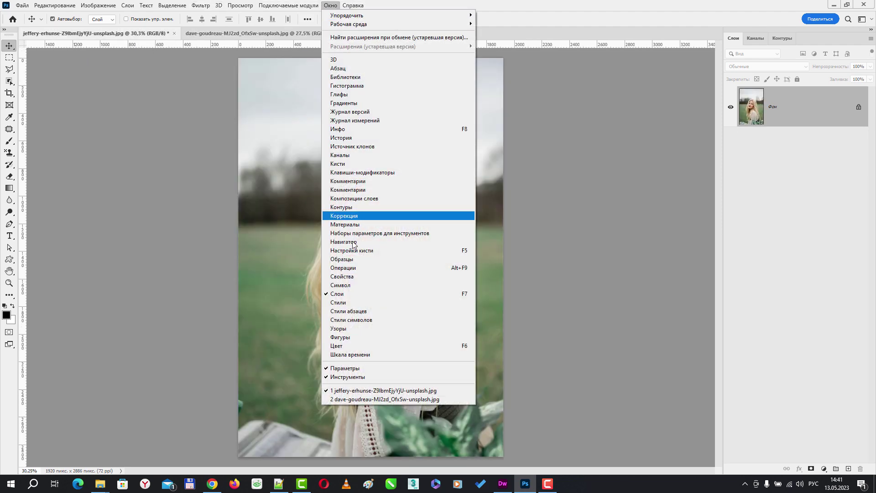
click(346, 269)
click(579, 126)
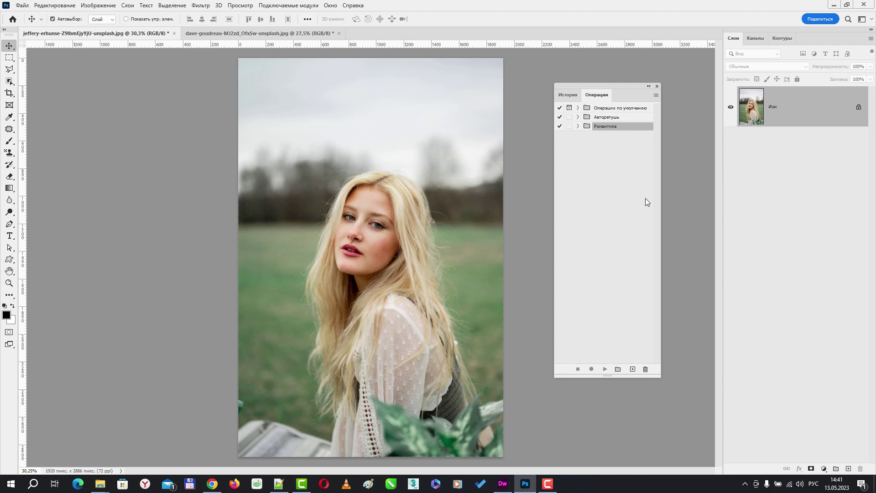
- Reset the actions, replacing all current sets with only Default Actions
click(657, 96)
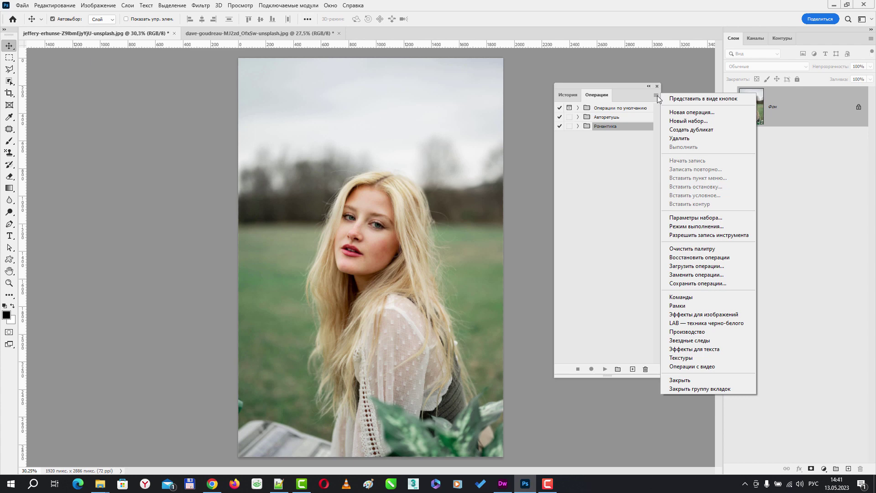
click(689, 258)
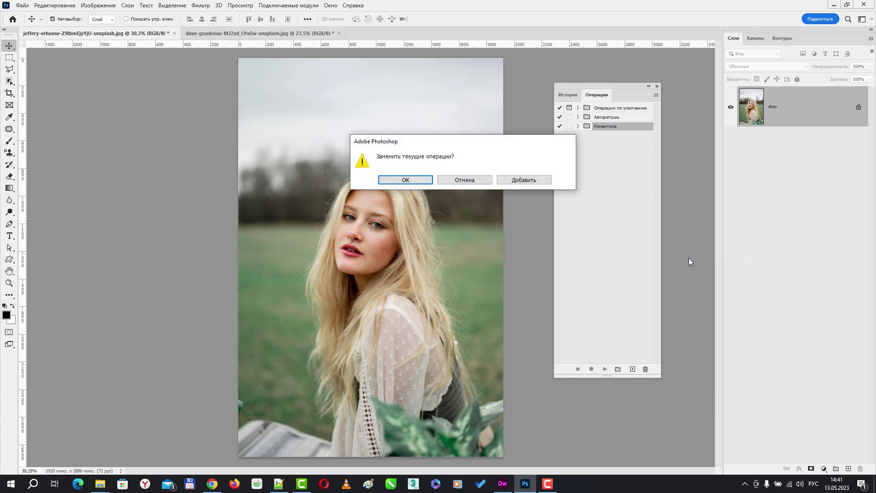
click(412, 180)
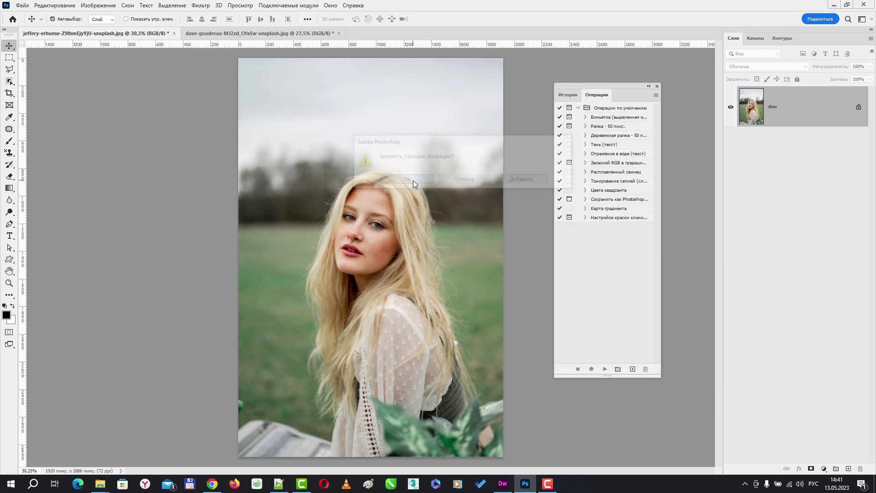
click(579, 108)
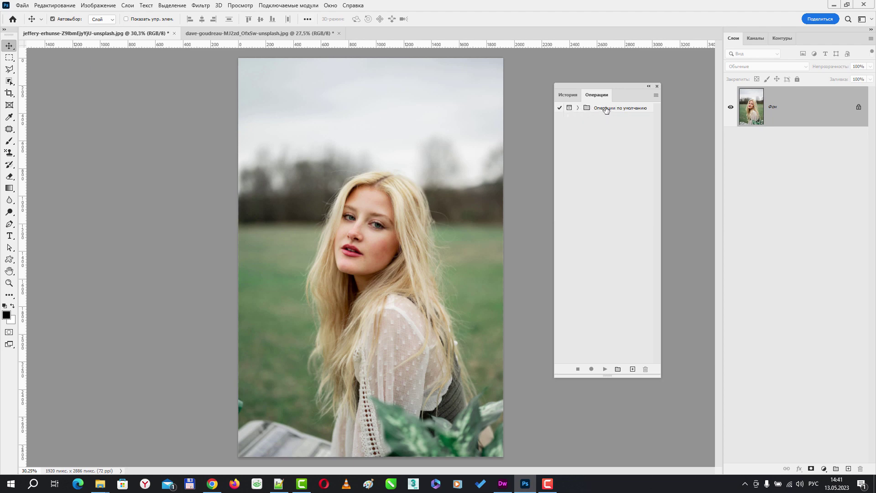
click(579, 109)
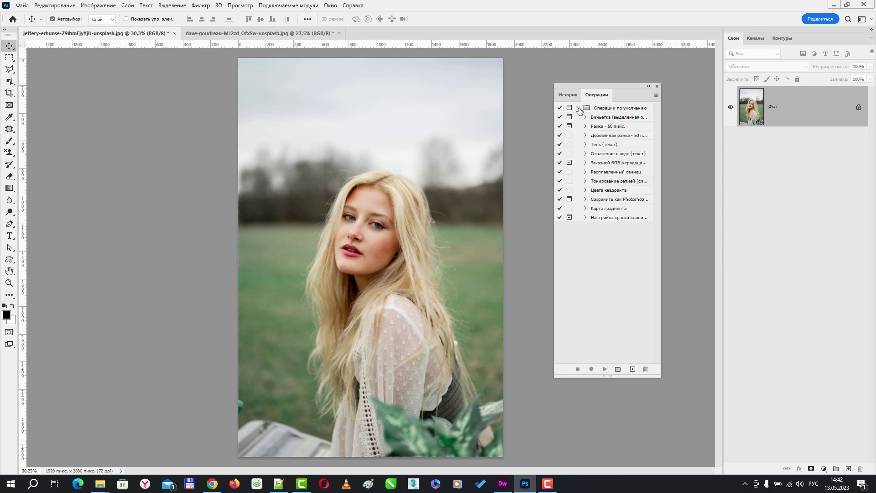
click(578, 108)
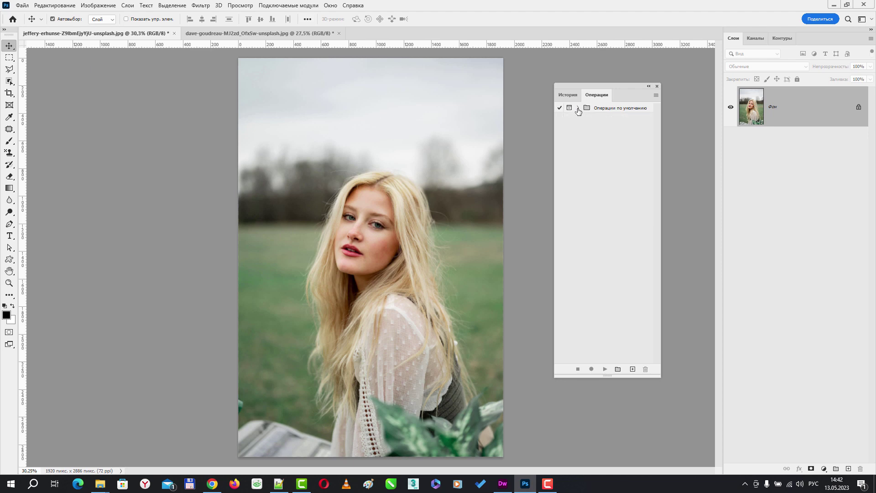
click(578, 108)
- Load Романтика.atn from the Desktop back into the Actions panel
click(655, 95)
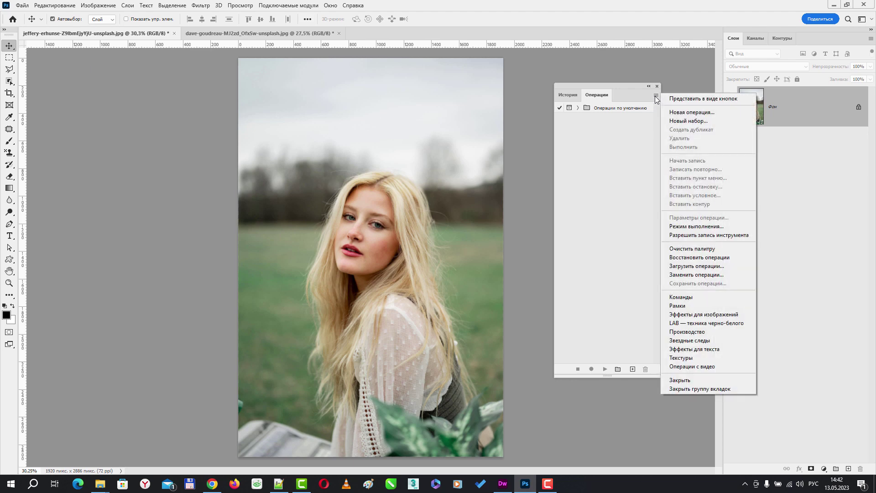
click(701, 267)
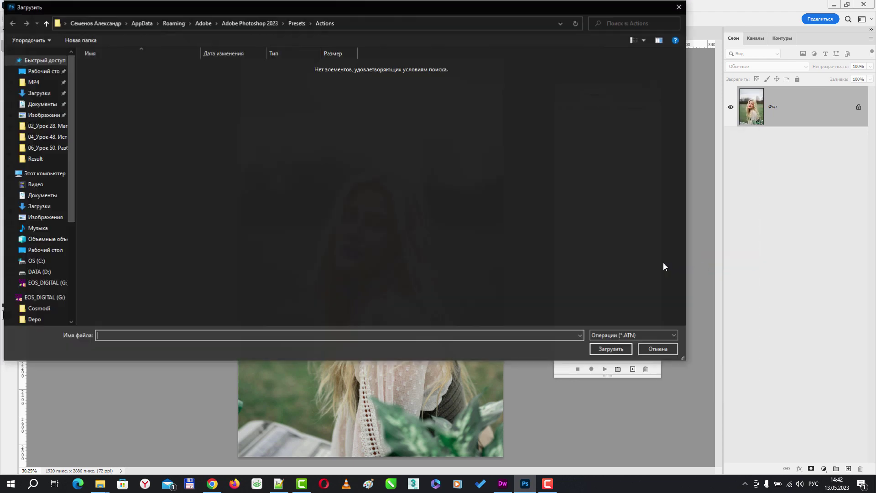
click(46, 73)
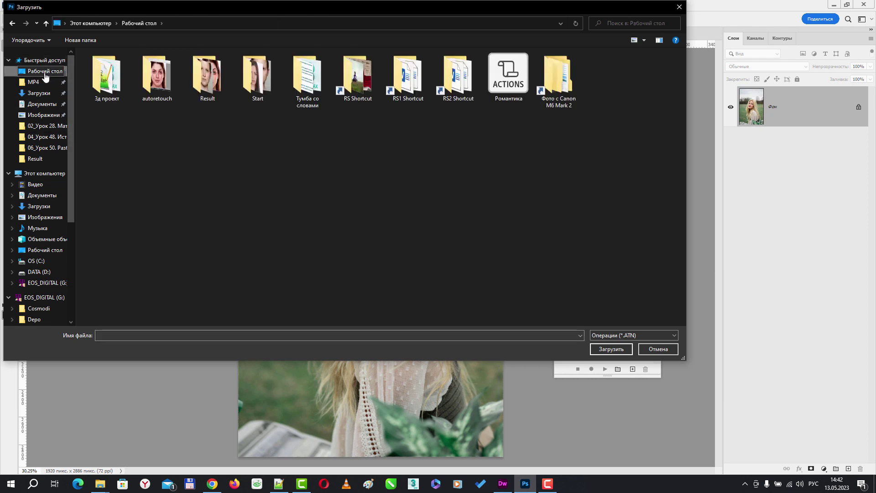
click(516, 99)
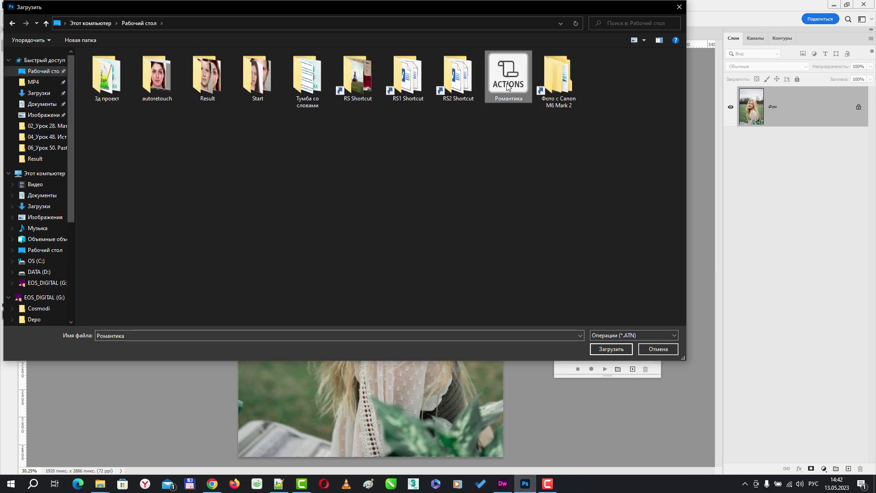
click(612, 349)
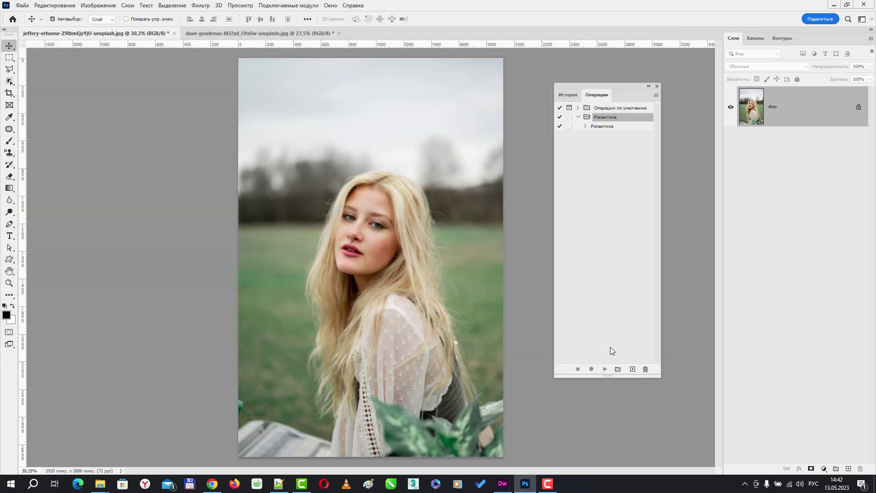
click(598, 127)
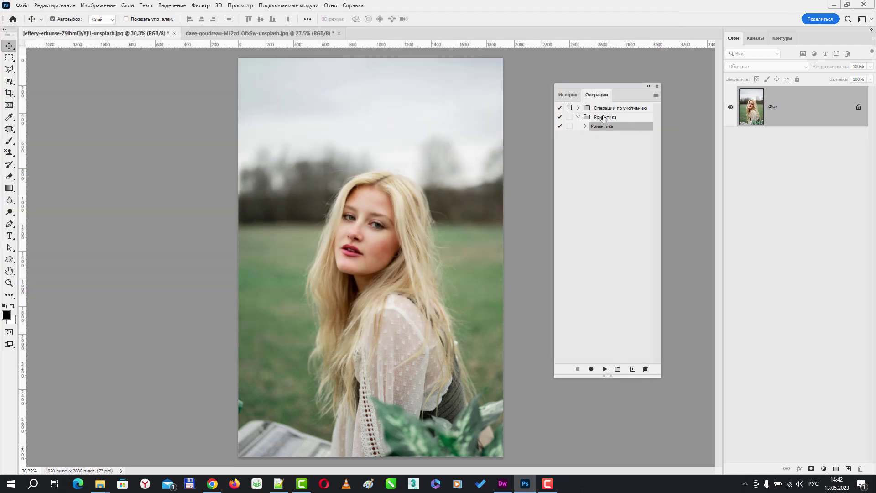
click(603, 120)
- Replay Романтика on the first portrait, then the second, and return to the first
click(604, 128)
click(605, 370)
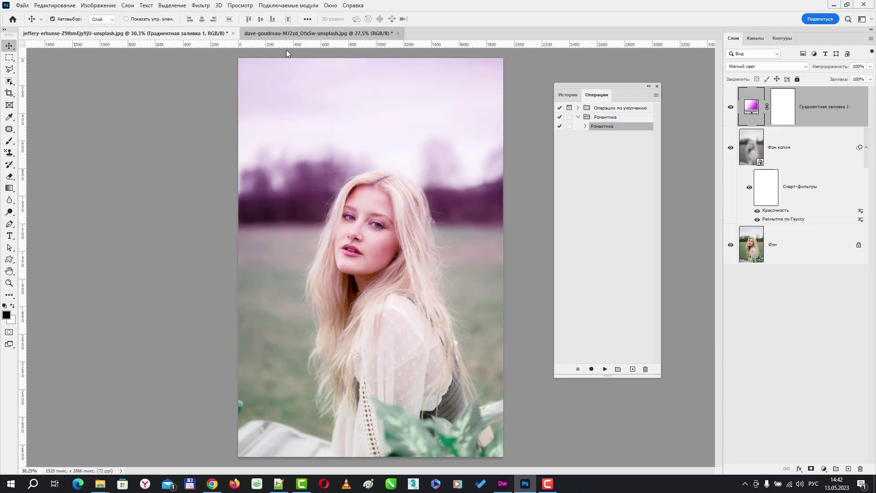
click(301, 33)
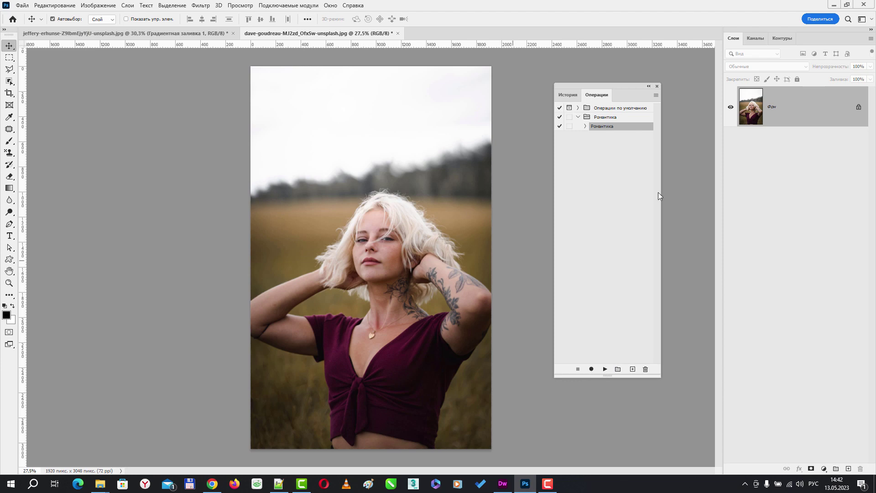
click(604, 369)
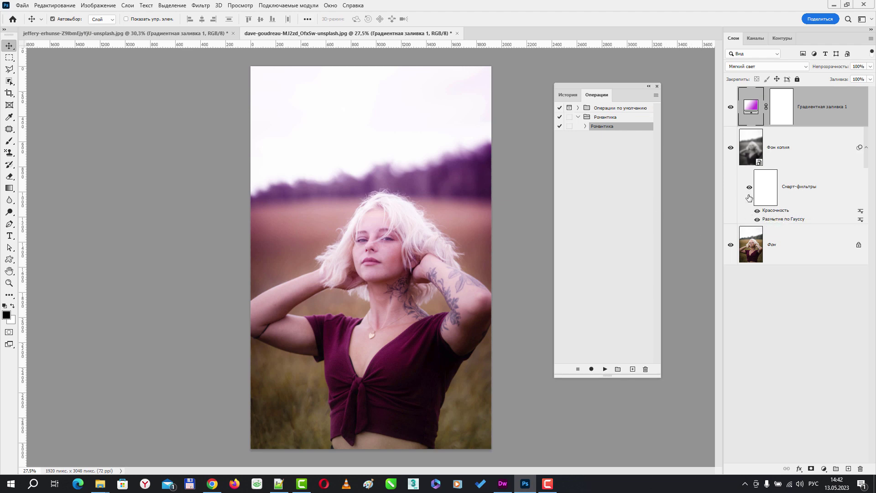
click(201, 35)
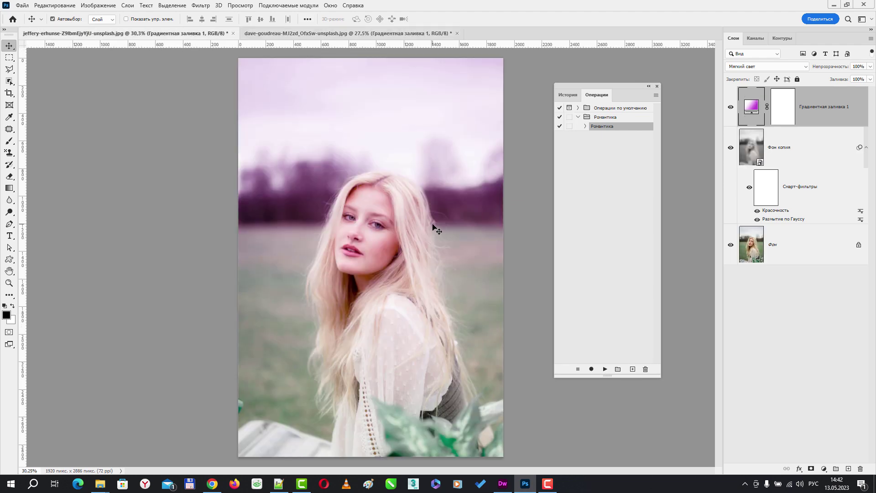